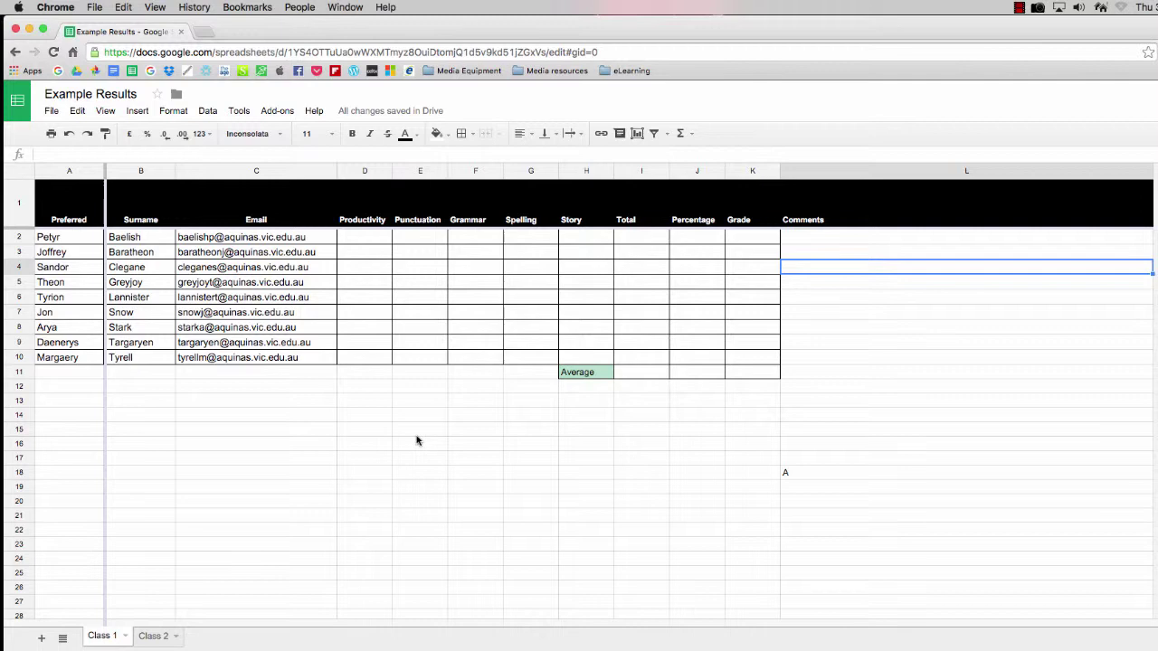
Put a SUM formula totalling D2:H2 in the first student's Total cell I2.
scroll(414, 439, down, 1)
scroll(407, 436, up, 1)
click(637, 238)
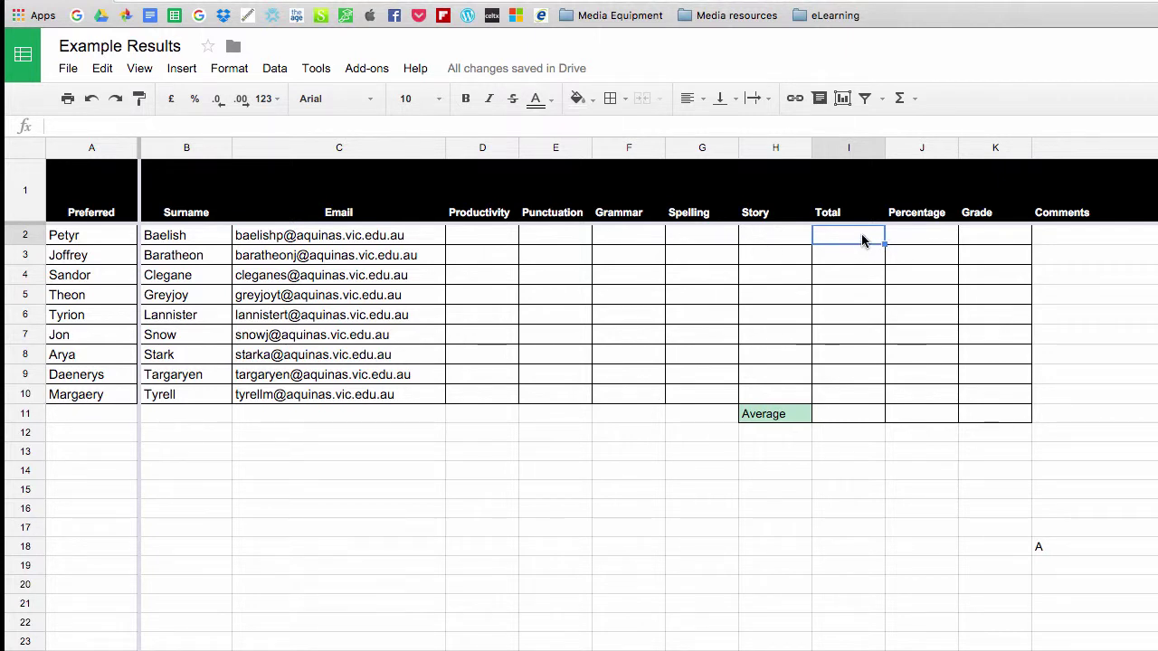
click(909, 98)
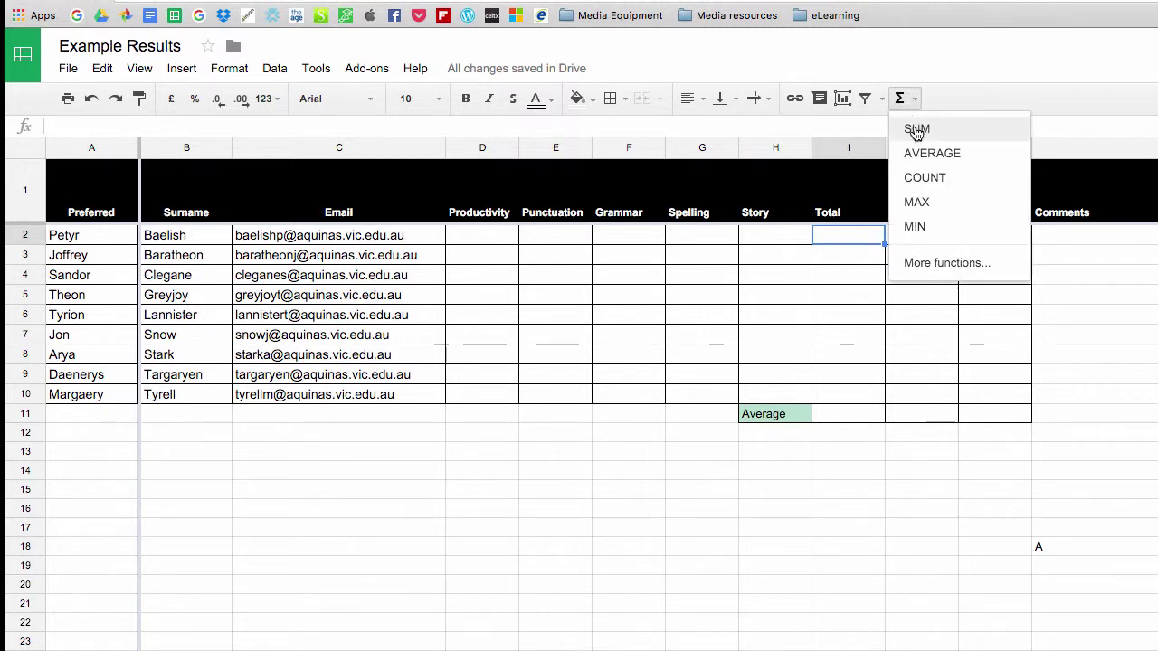
click(917, 131)
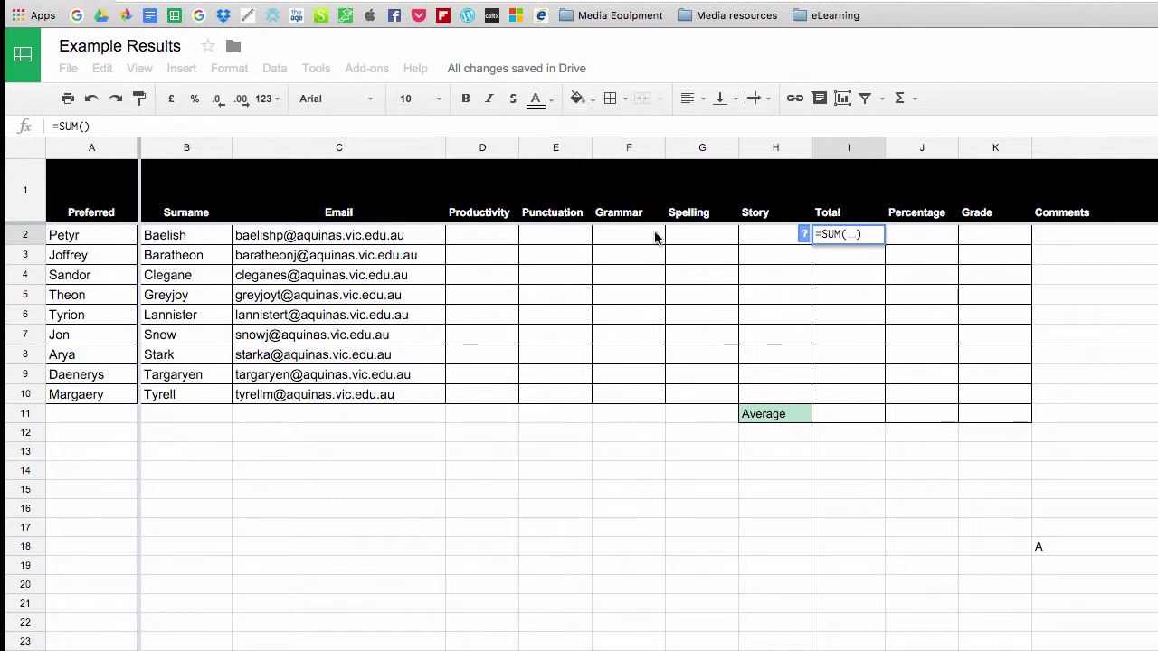
click(490, 241)
drag(491, 240, 780, 240)
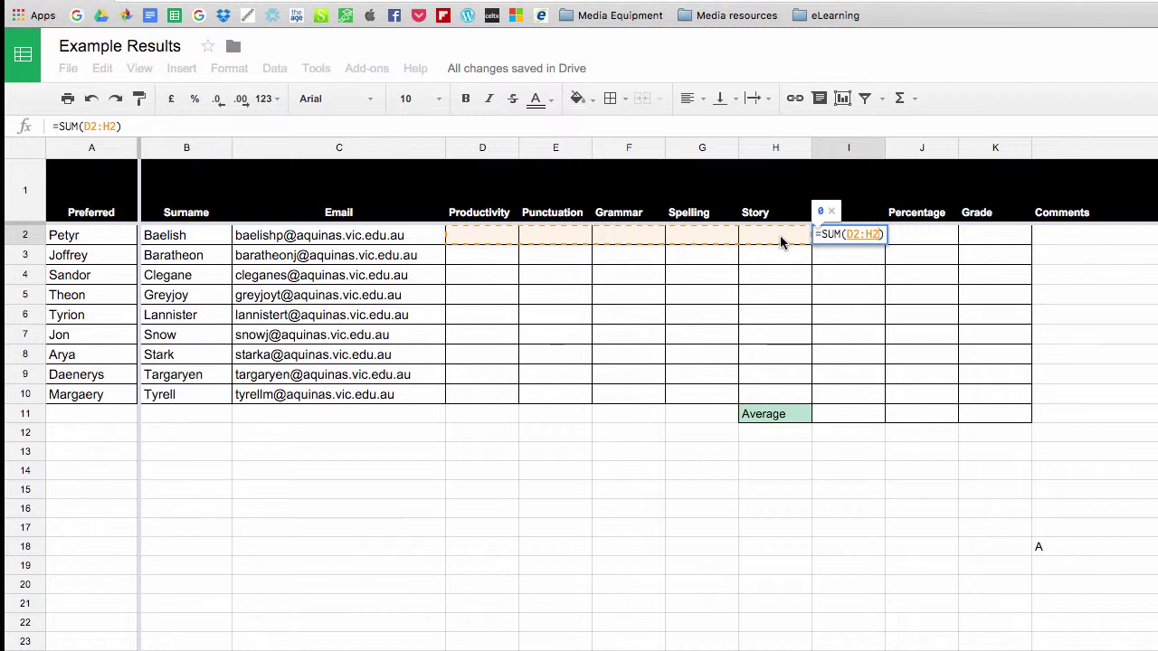
key(Return)
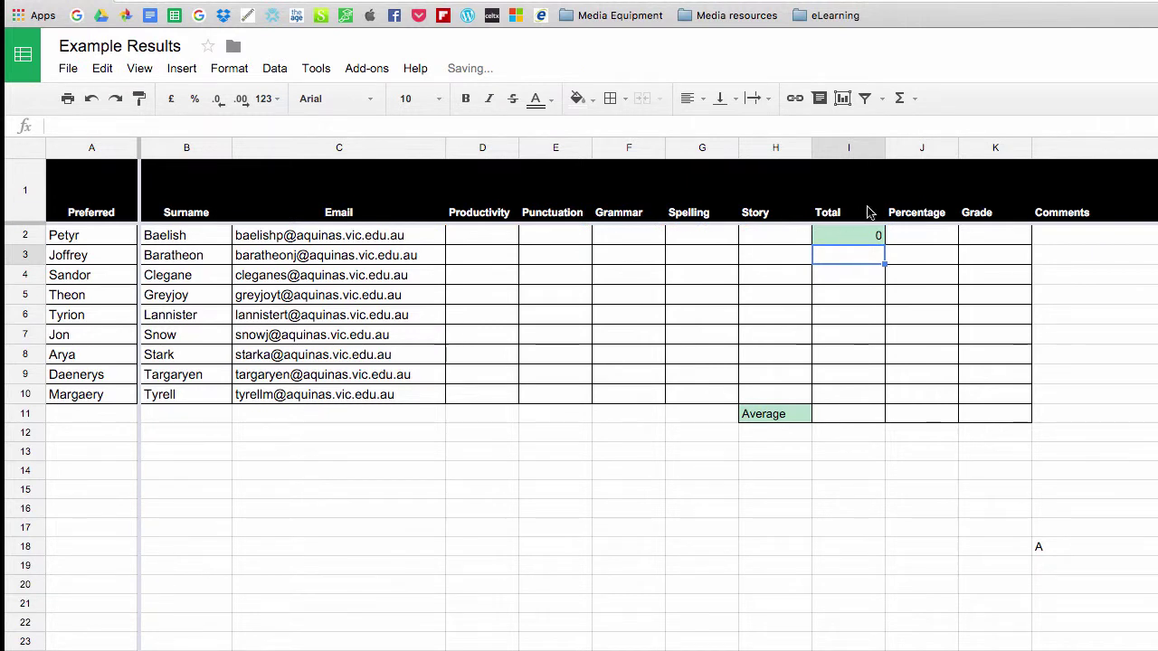
click(859, 237)
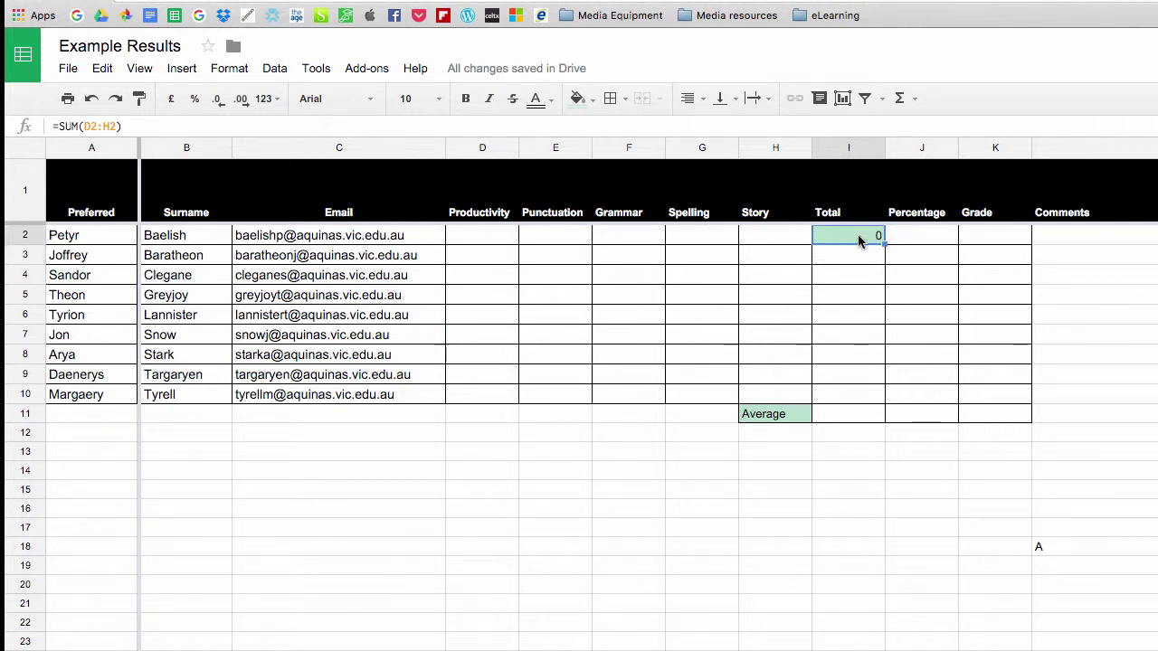
Enter scores 3, 4 and 5 in D2:F2, giving a Total of 12.
click(505, 240)
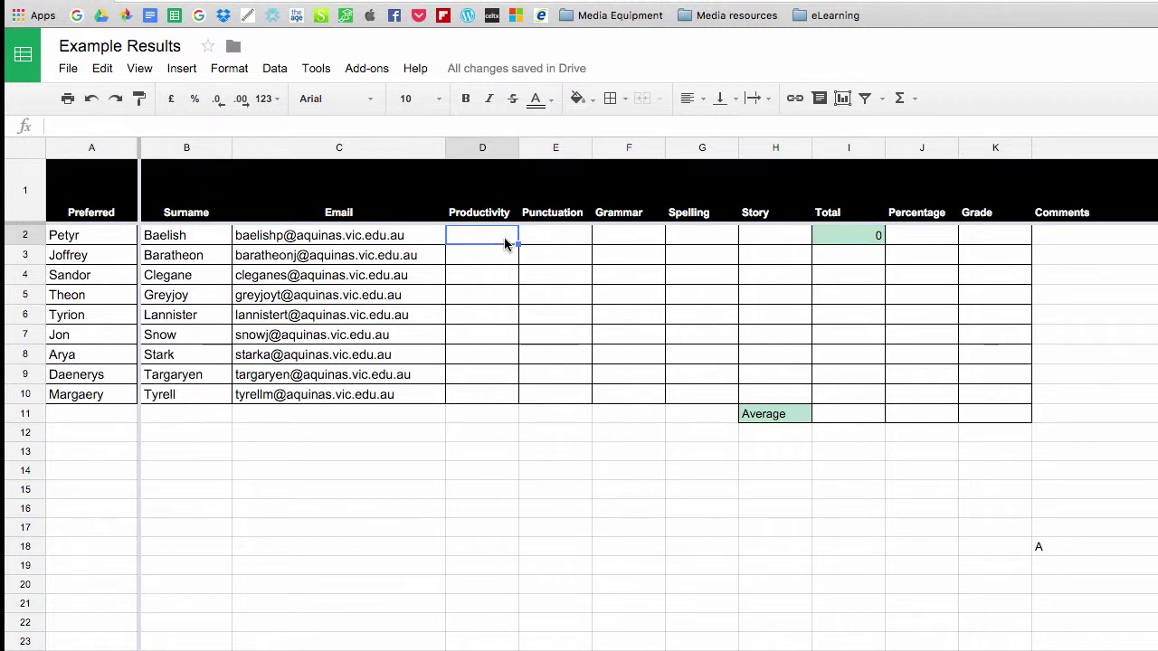
text(3)
key(Tab)
text(4)
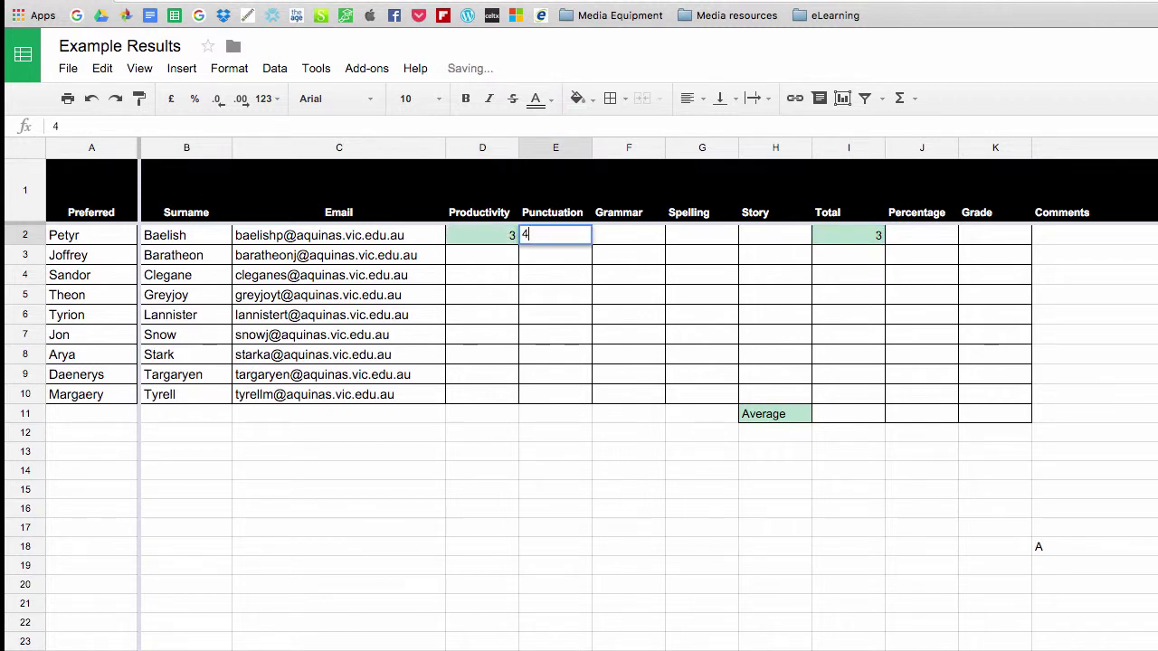
key(Tab)
text(5)
key(Tab)
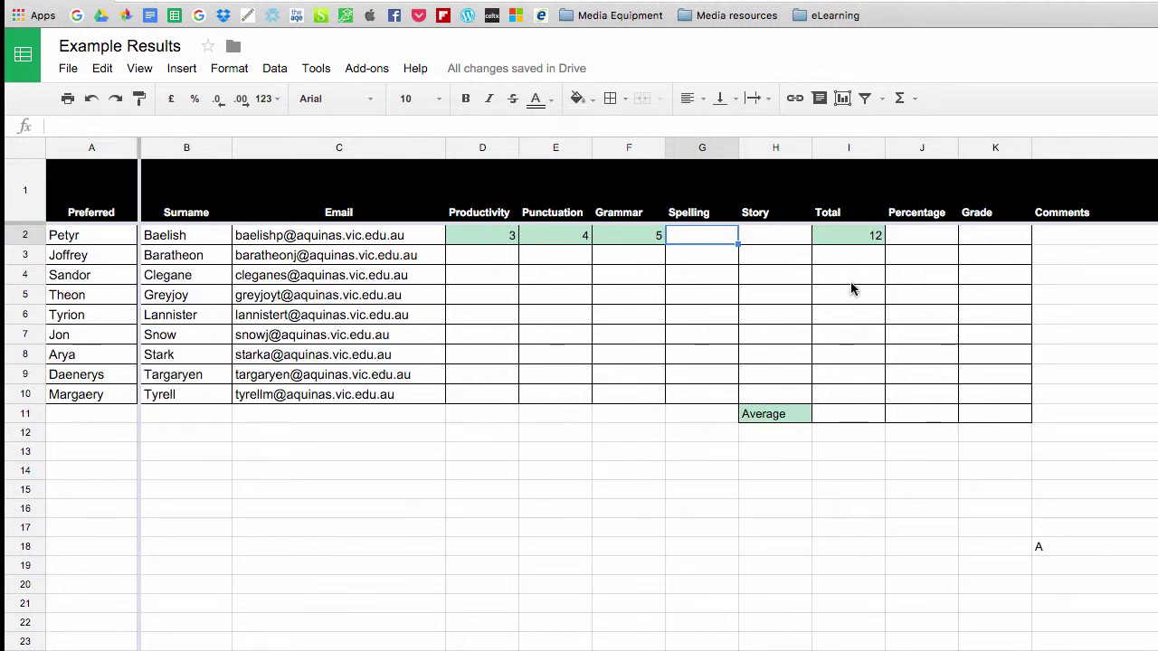
Enter =SUM(I2/25*100) in J2 to calculate the first student's percentage.
click(918, 237)
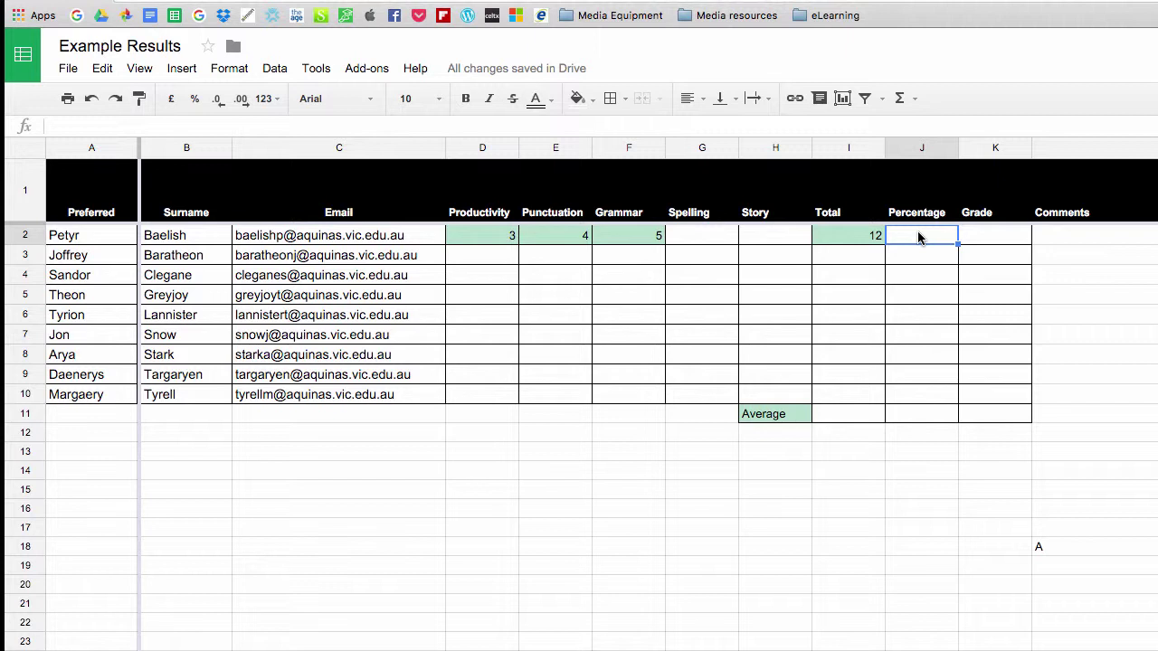
click(740, 126)
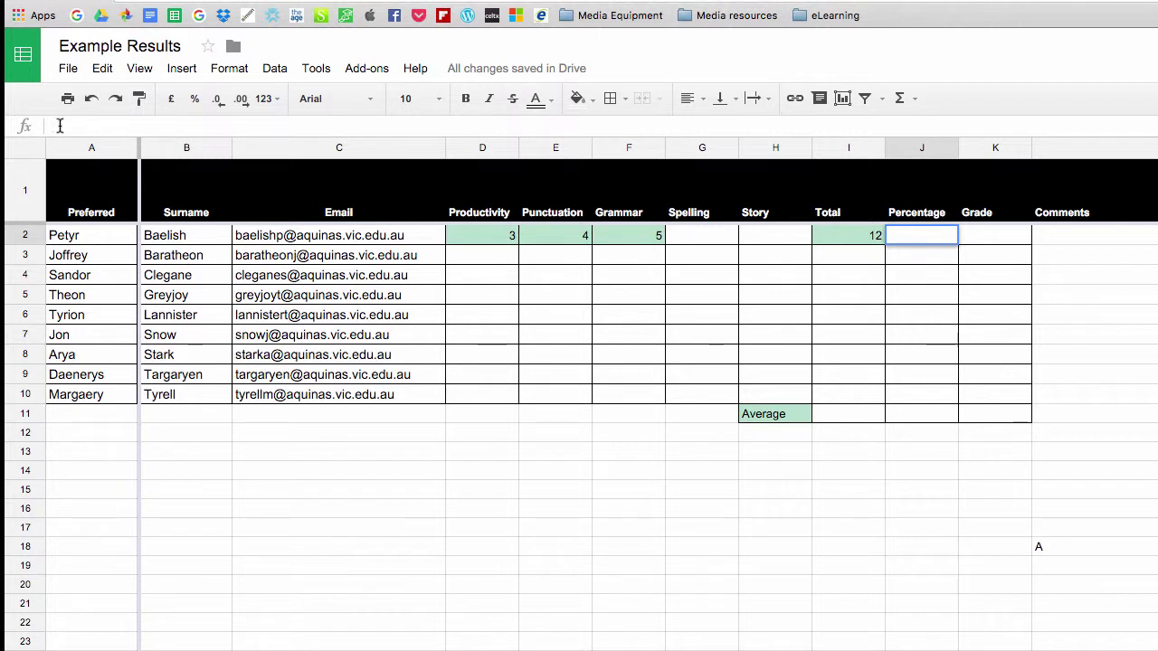
text(=)
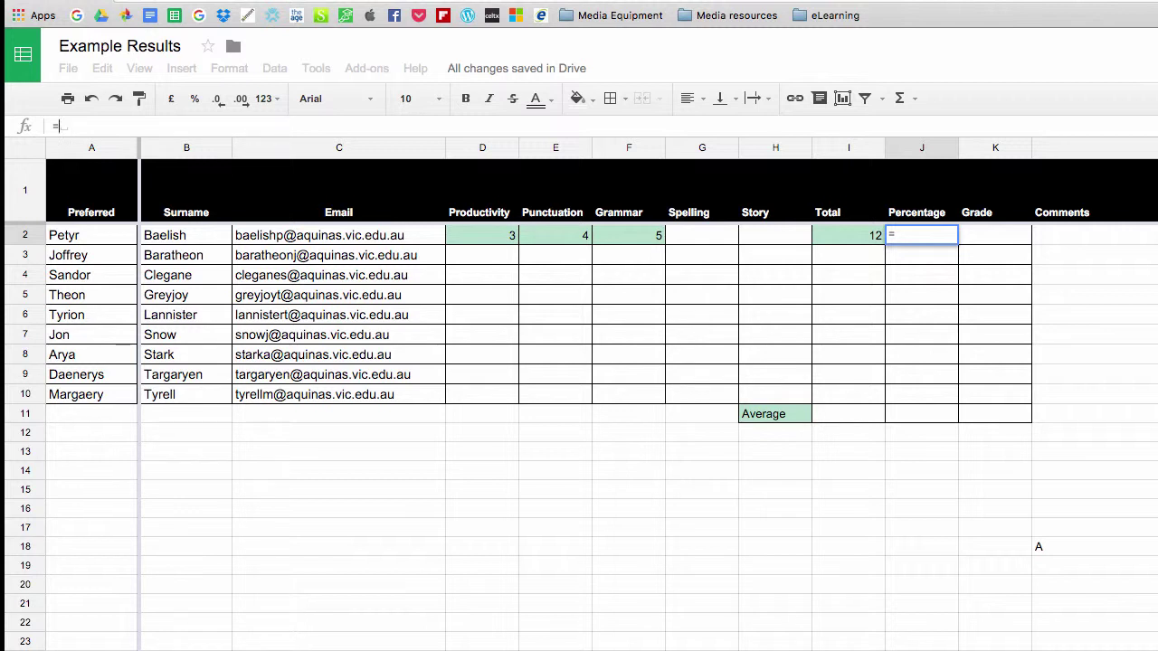
text(SU)
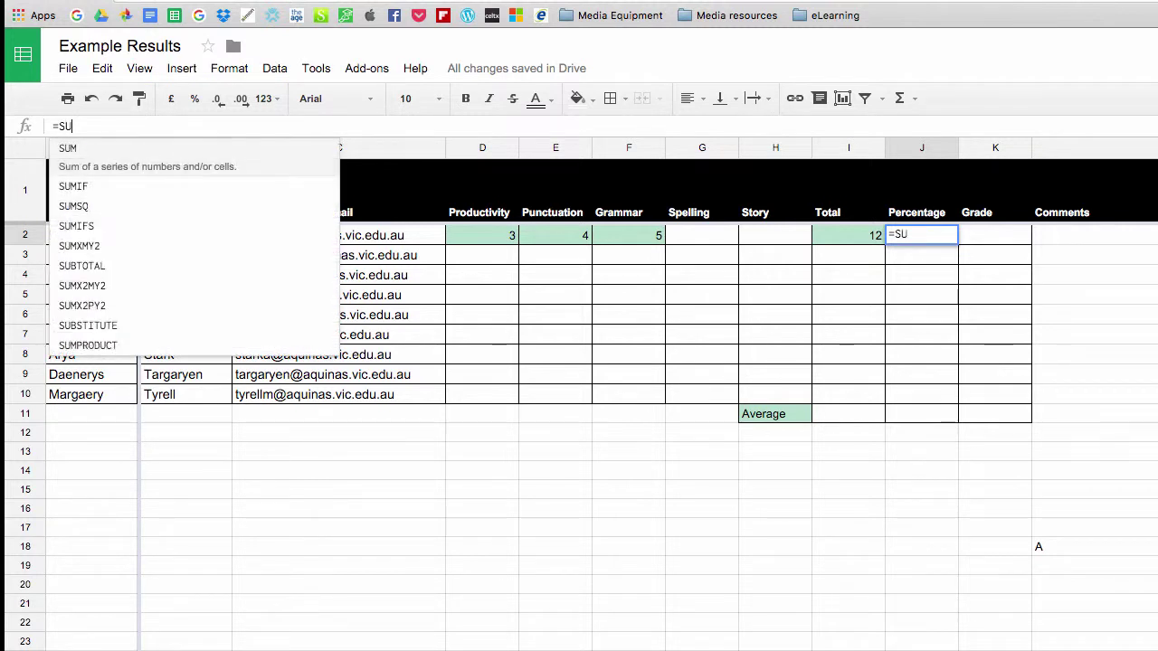
text(M()
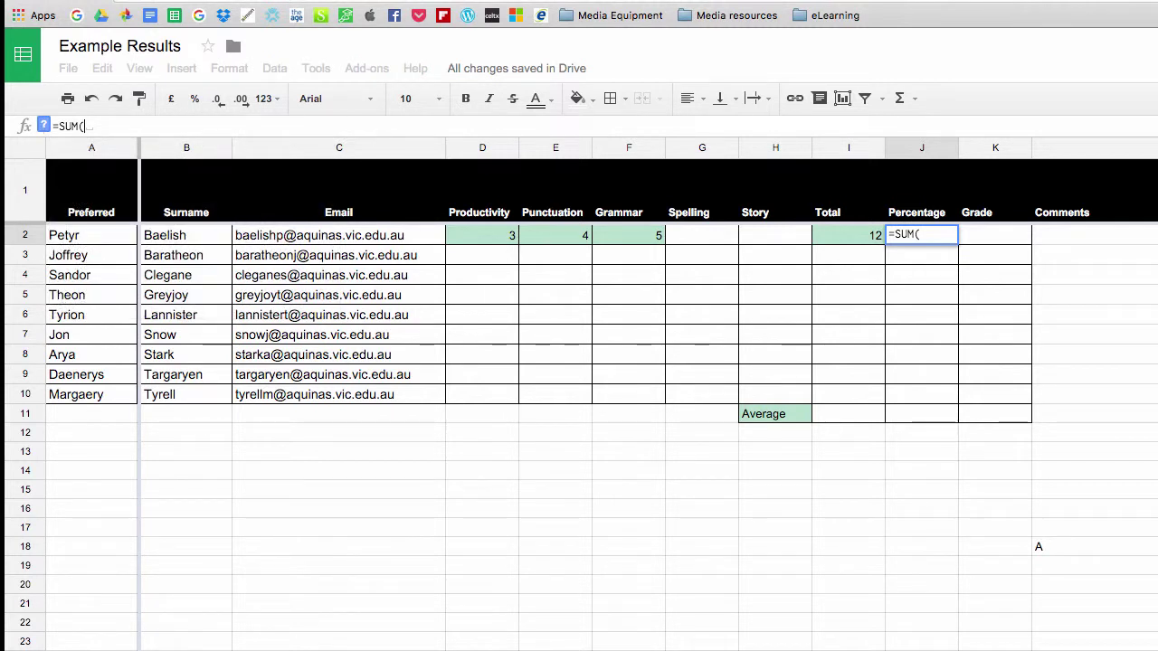
click(843, 237)
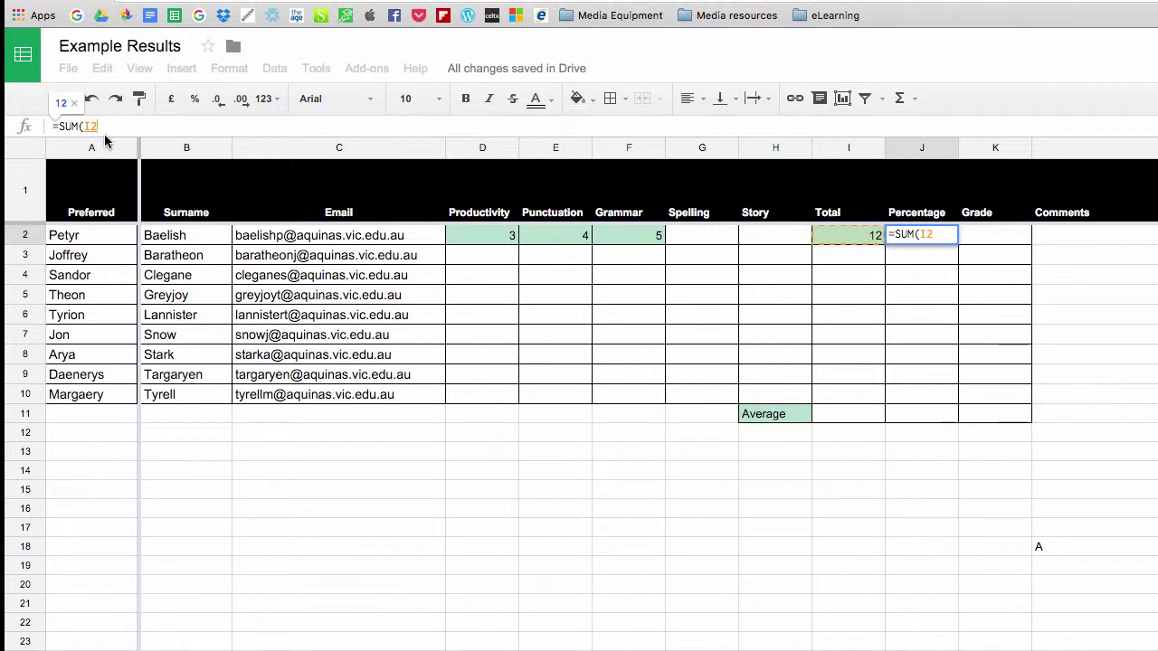
text(/)
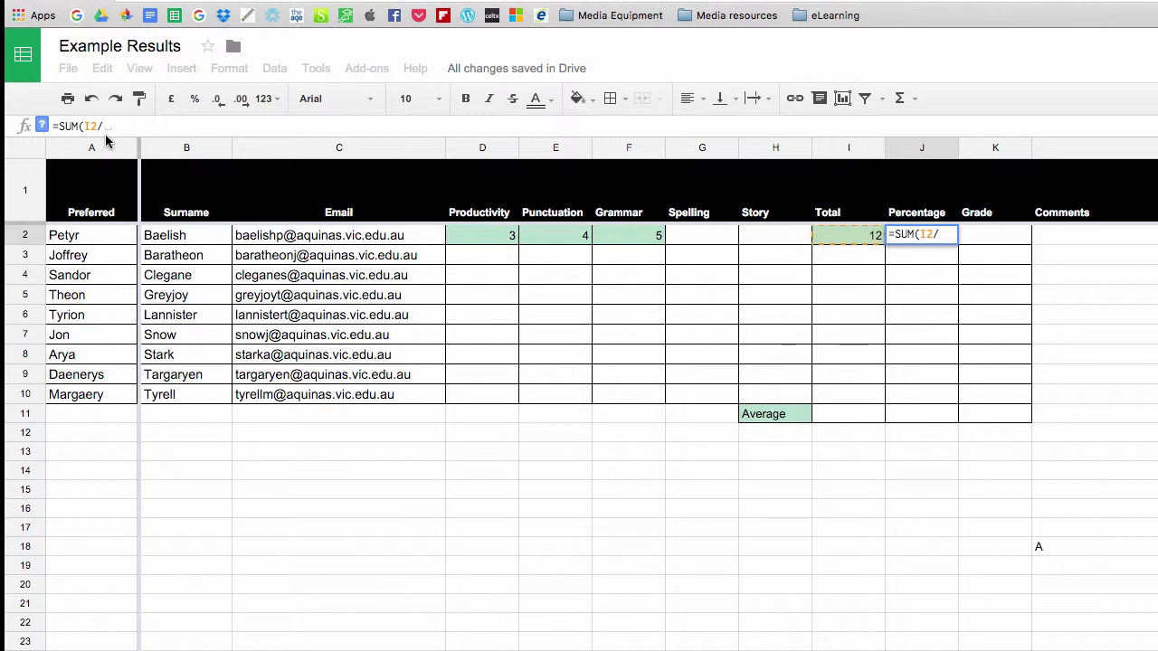
text(25)
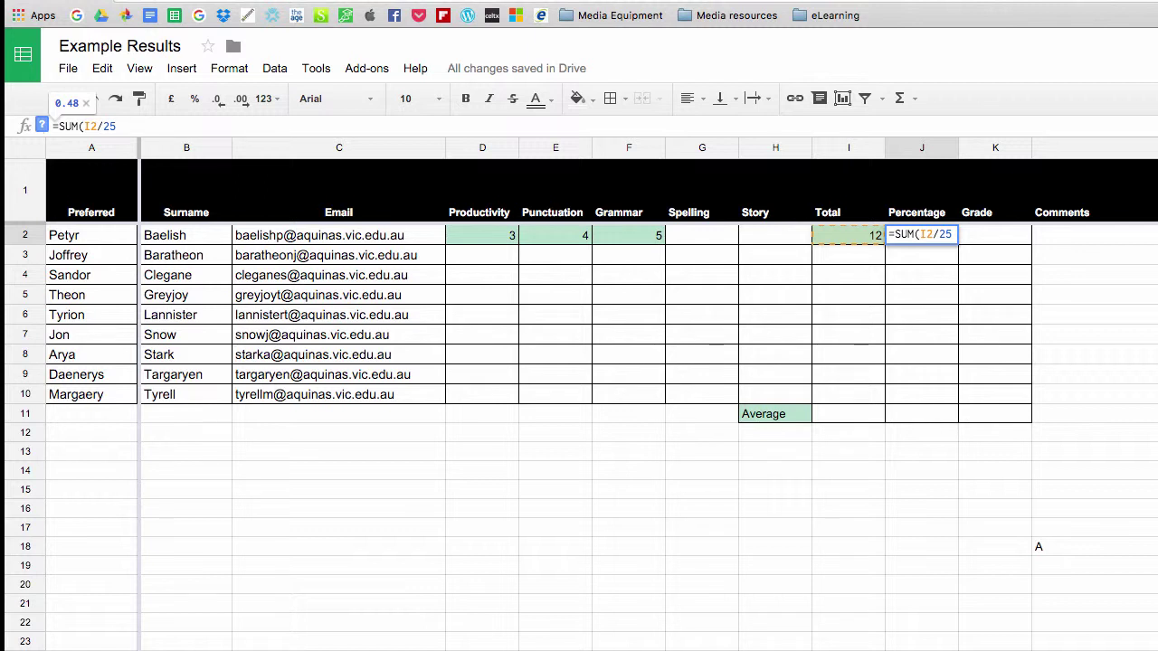
text(*)
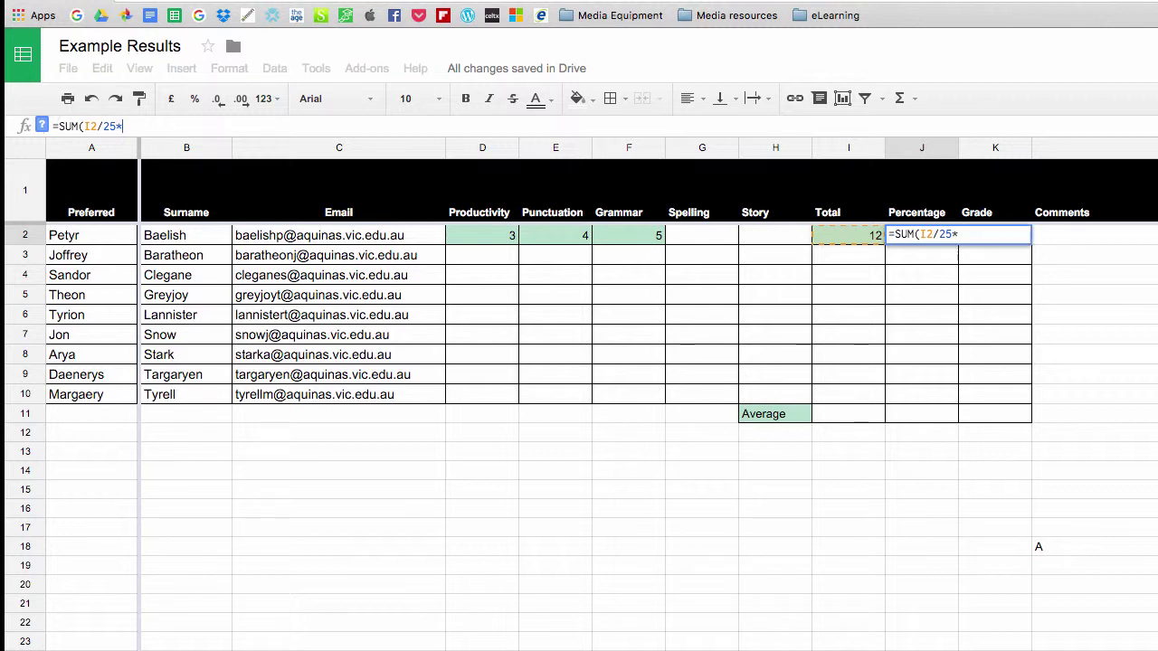
text(100)
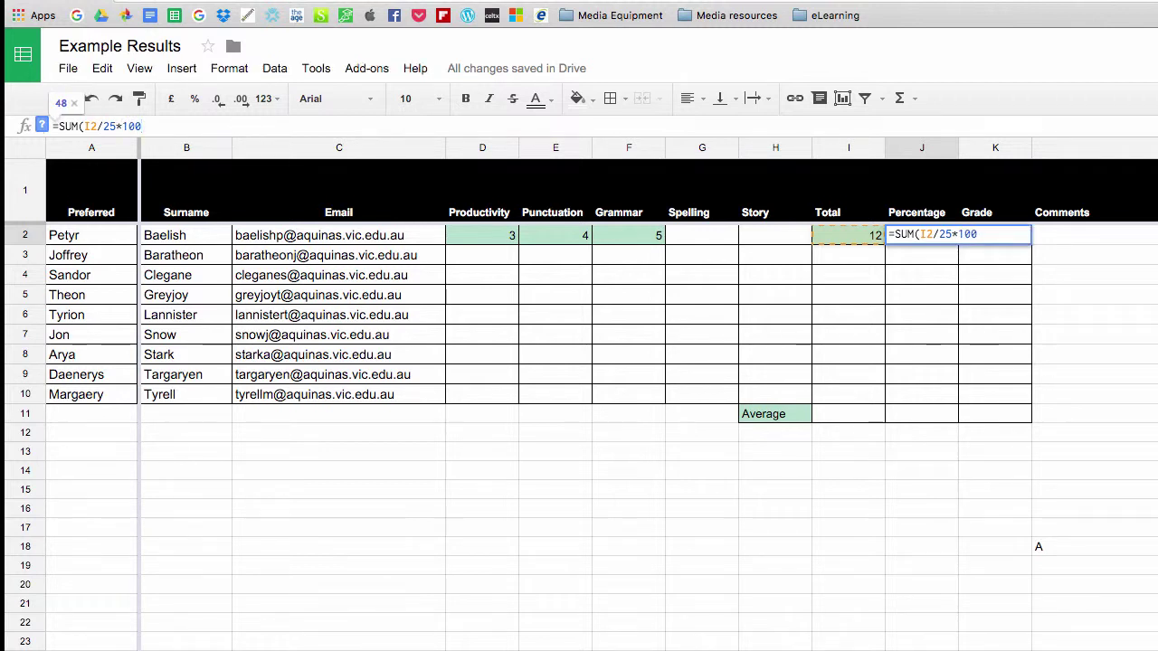
text())
key(Return)
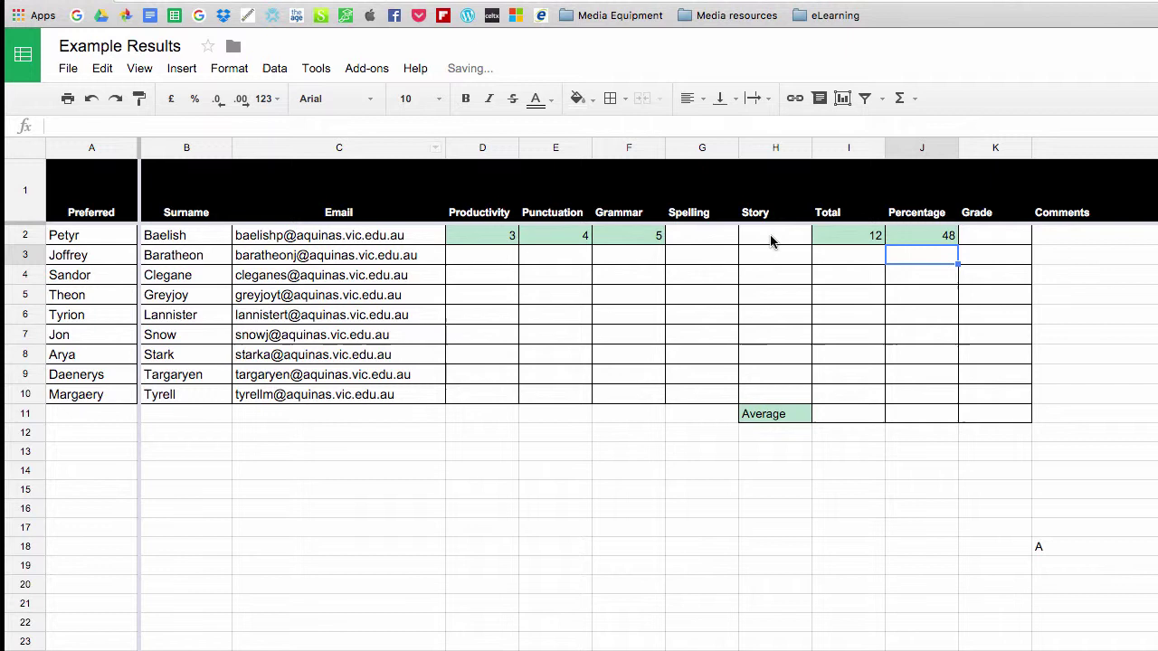
Enter Spelling 3 and Story 5 in G2:H2, raising the Total to 20 and percentage to 80.
click(729, 239)
text(3)
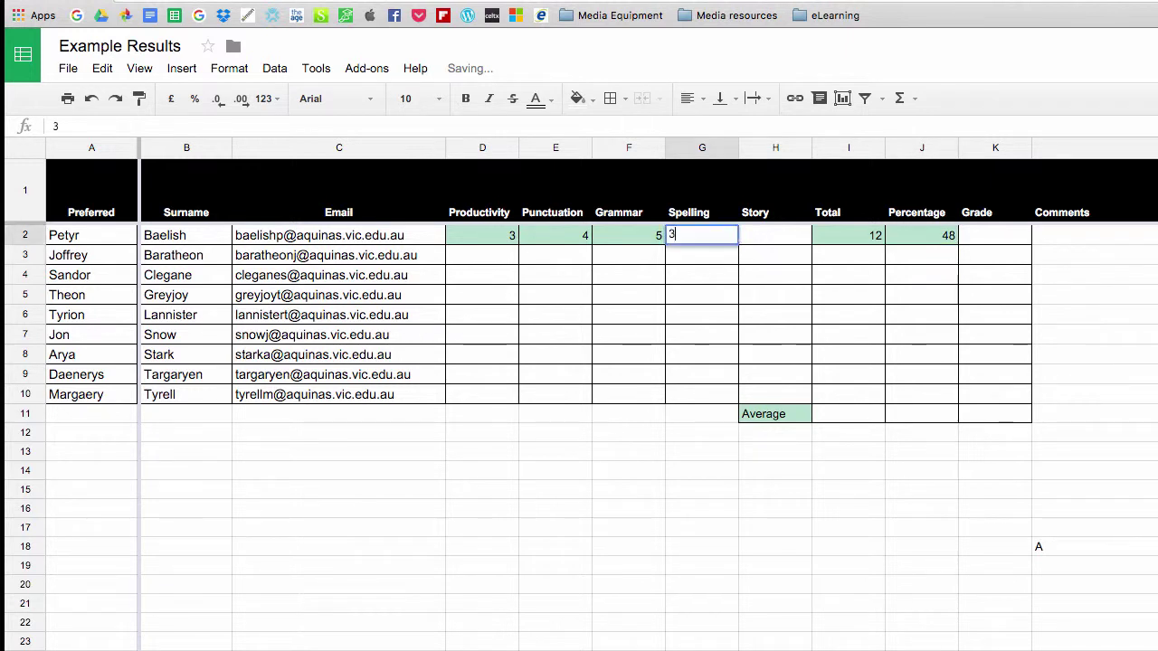
key(Tab)
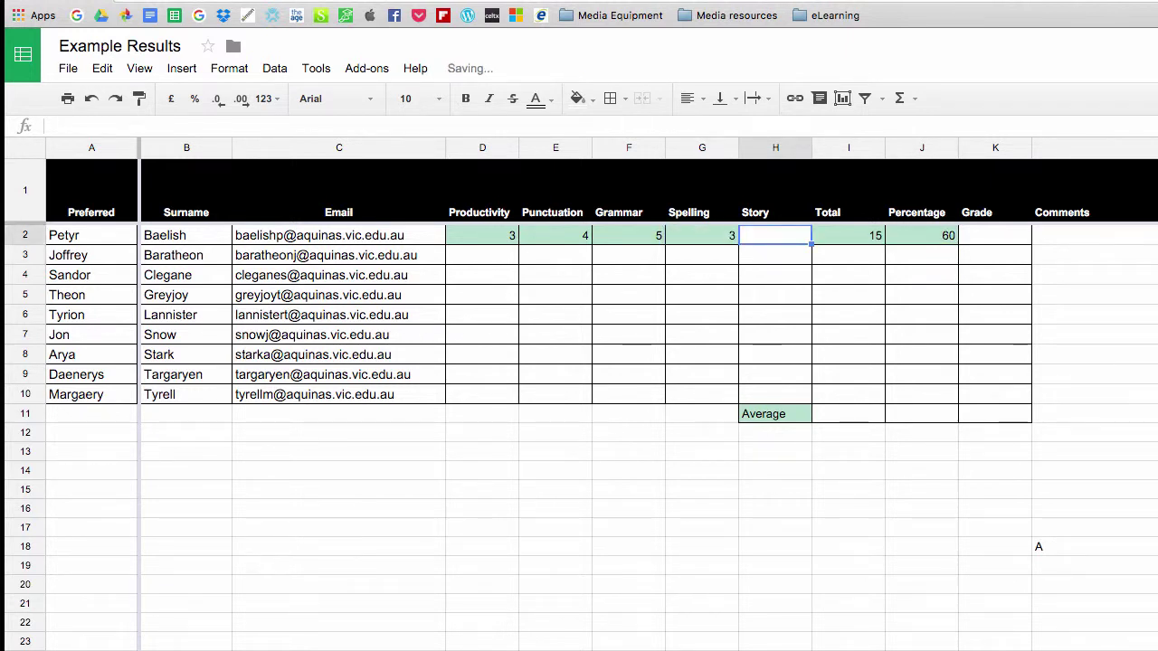
text(5)
key(Tab)
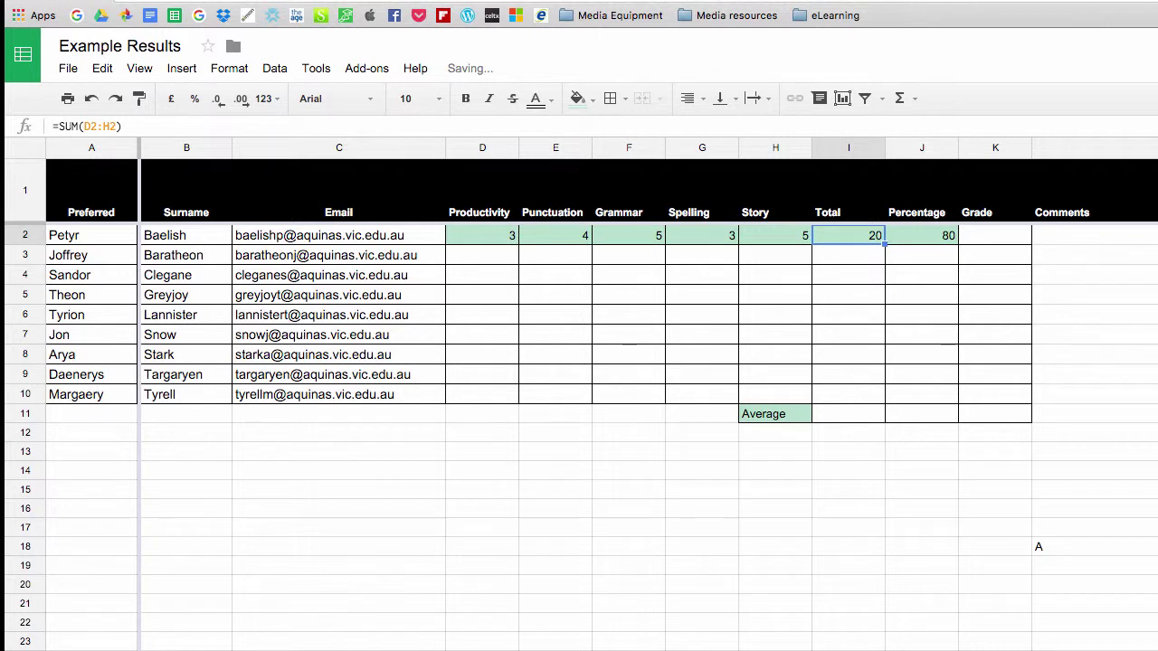
click(989, 236)
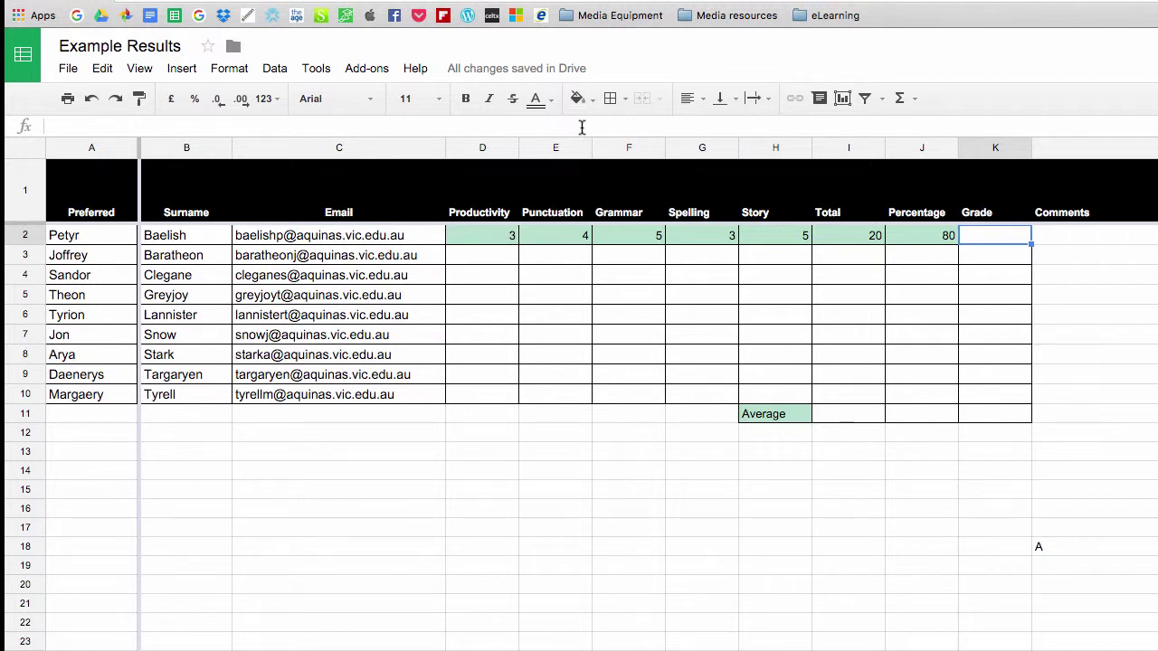
Begin K2's grade formula as =IF(J2>89,"A", testing the percentage in J2.
key(Return)
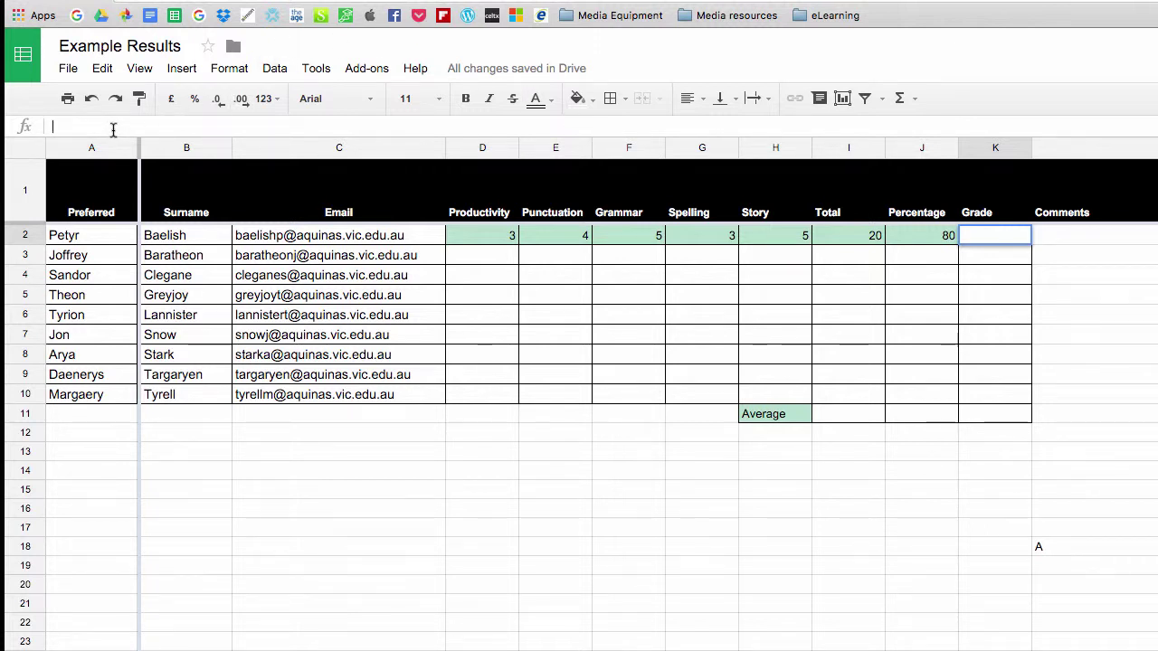
text(=IF)
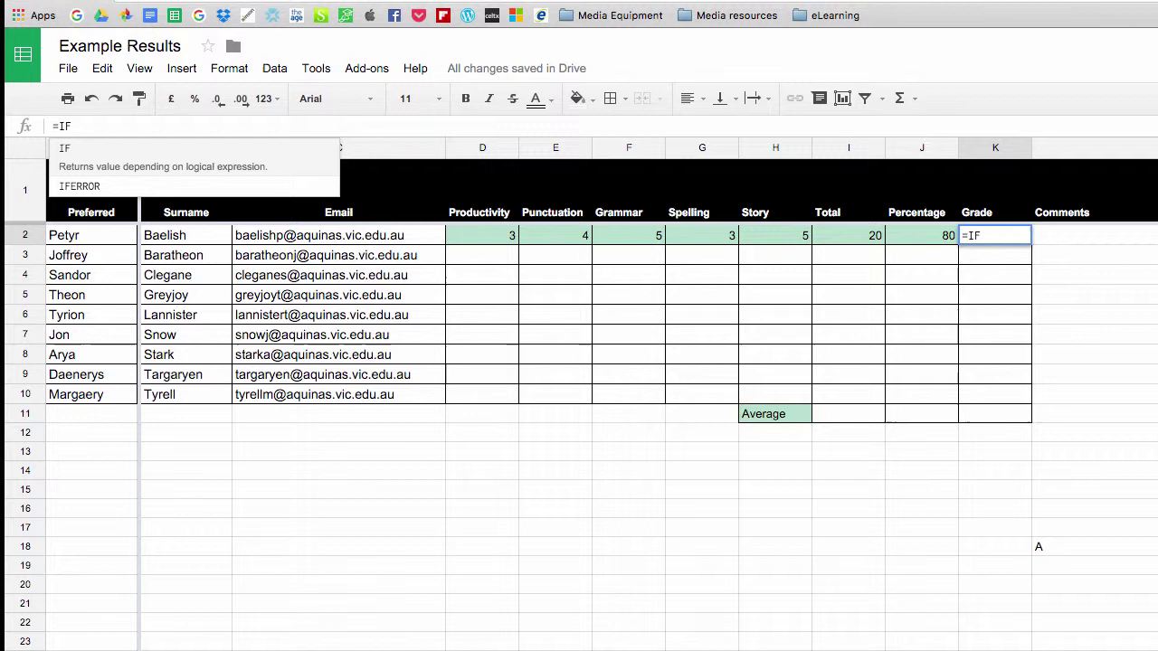
text(()
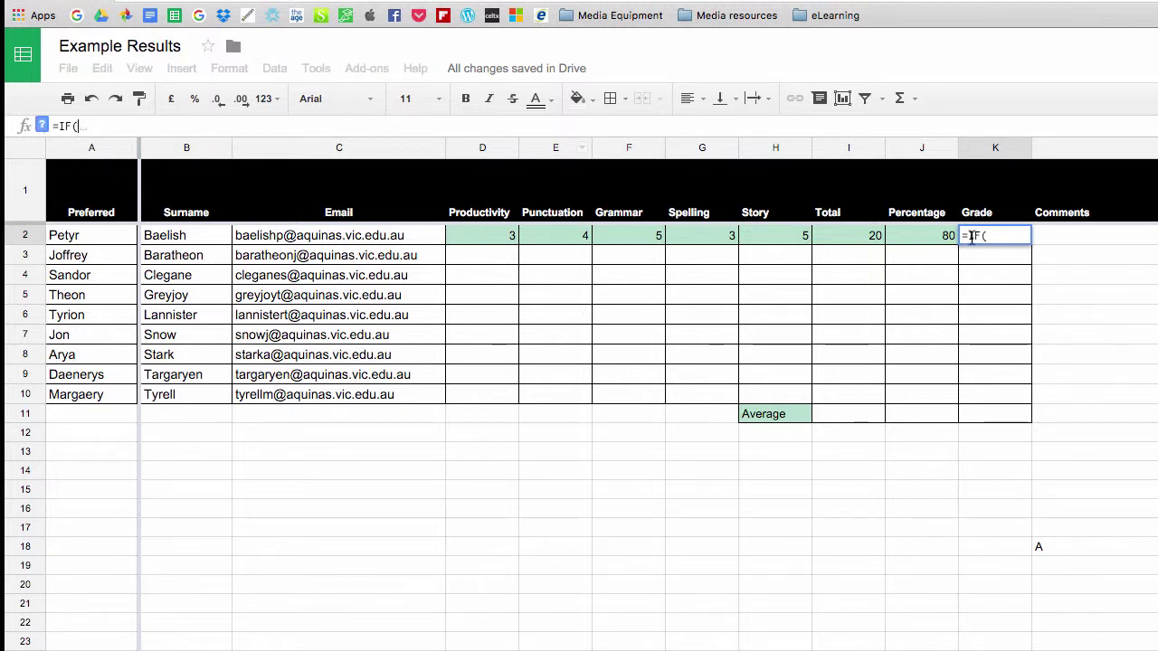
click(934, 236)
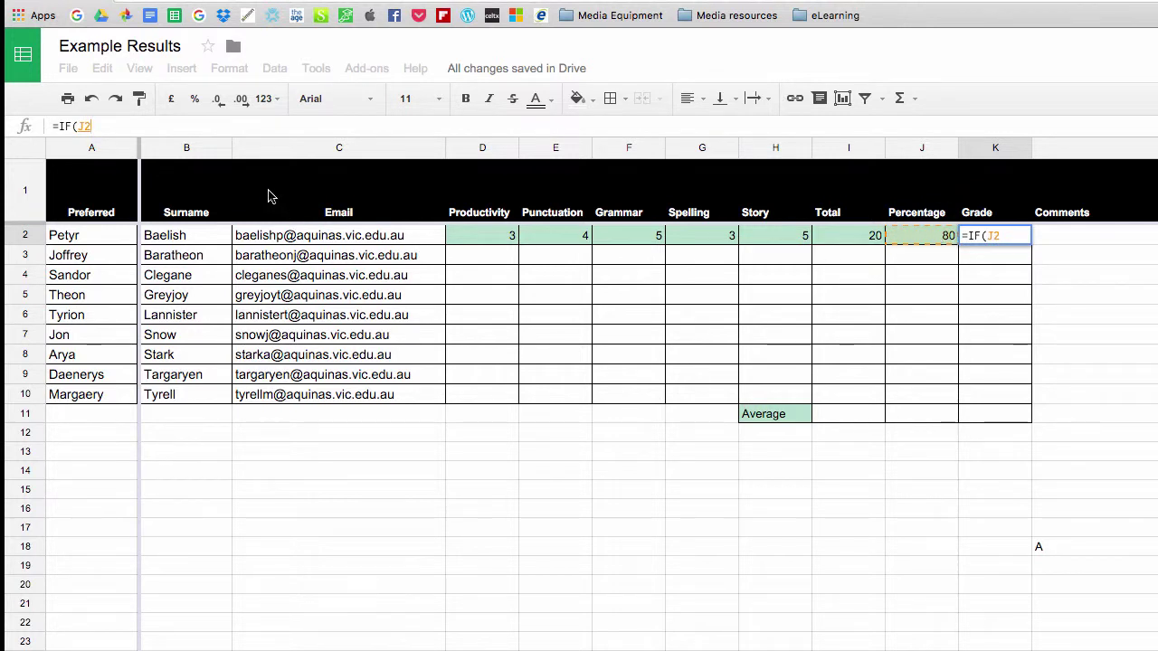
text(>89)
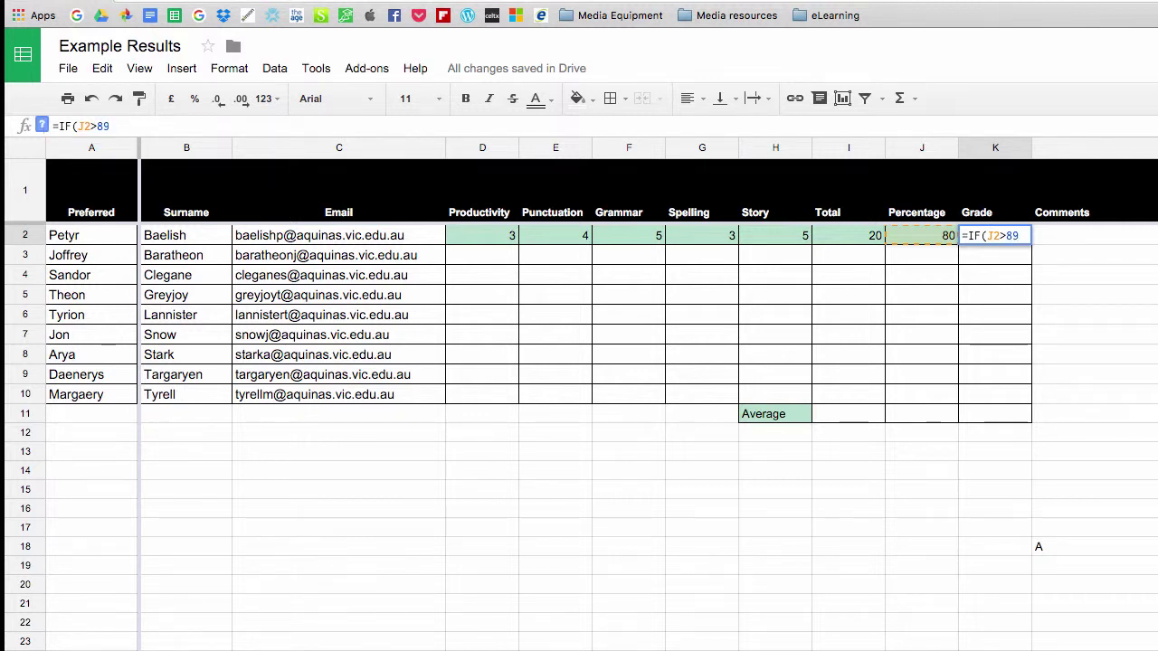
text(,)
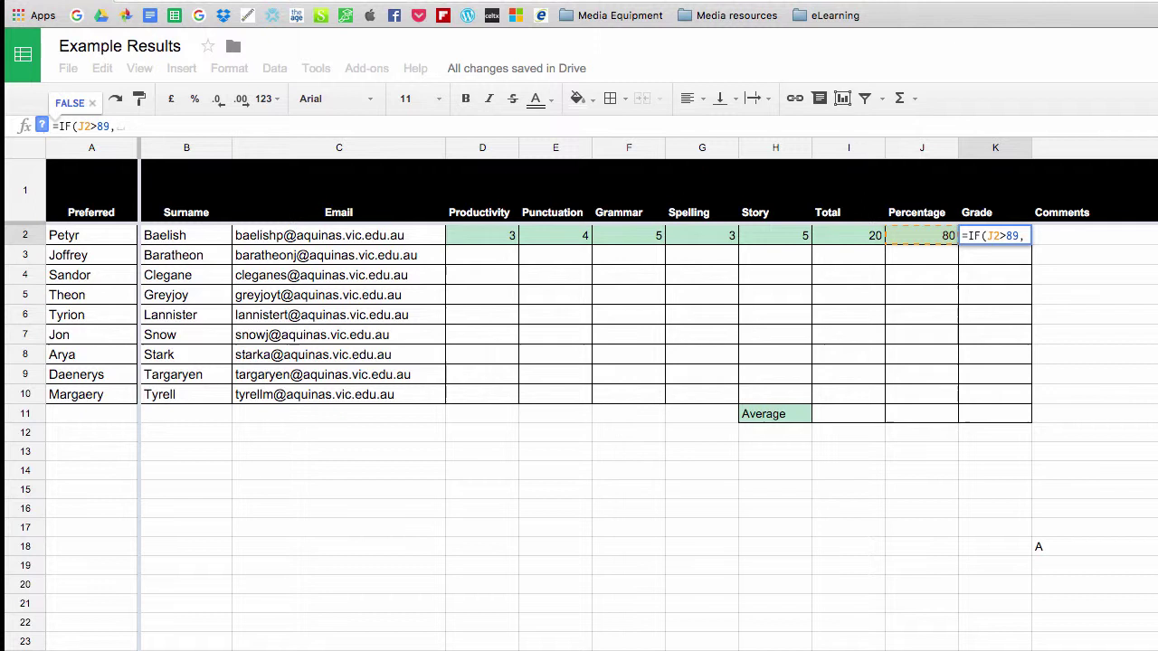
text("A)
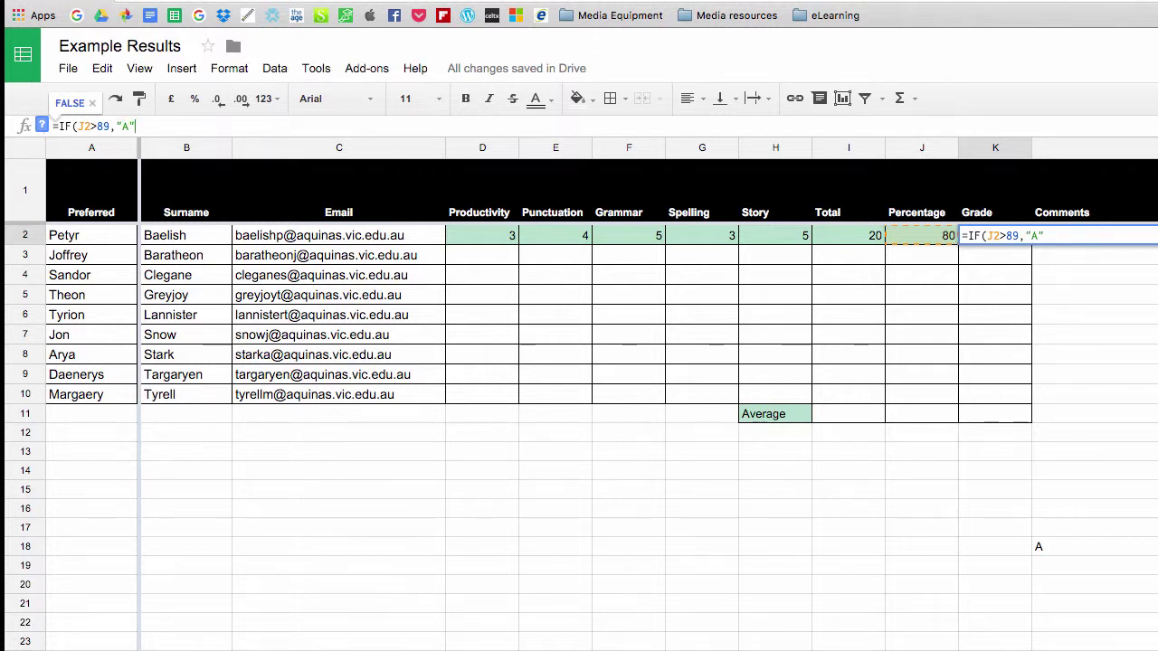
text(",)
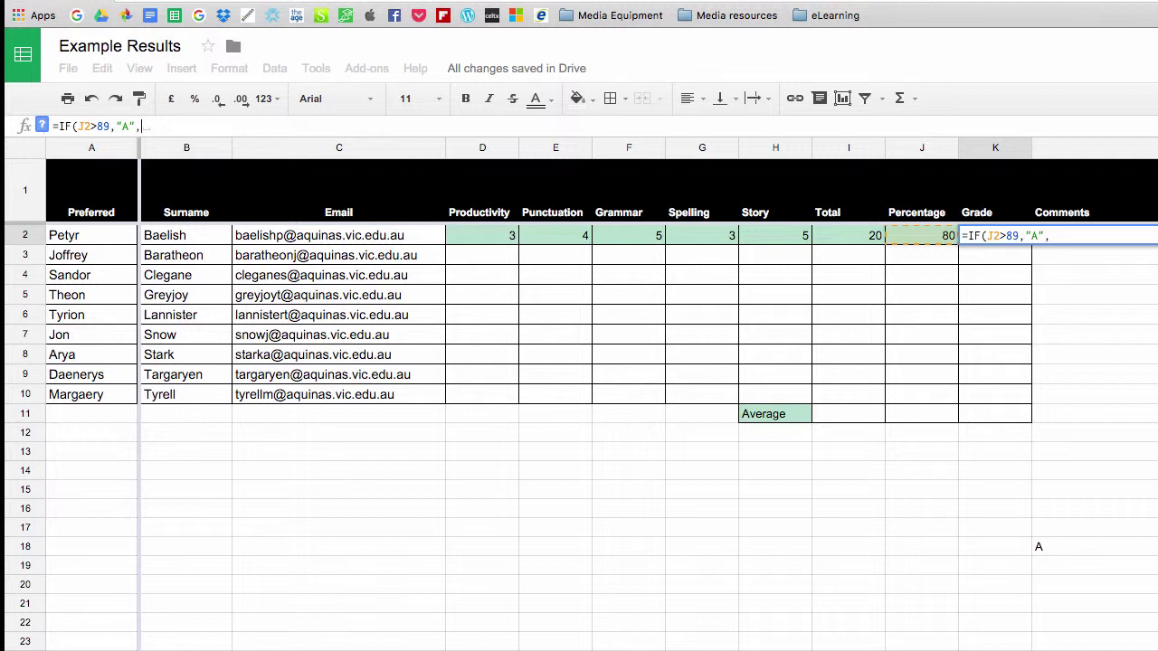
Complete K2's nested IF with thresholds 74, 59, 49, 39 for B–E, otherwise "UG".
text(IF)
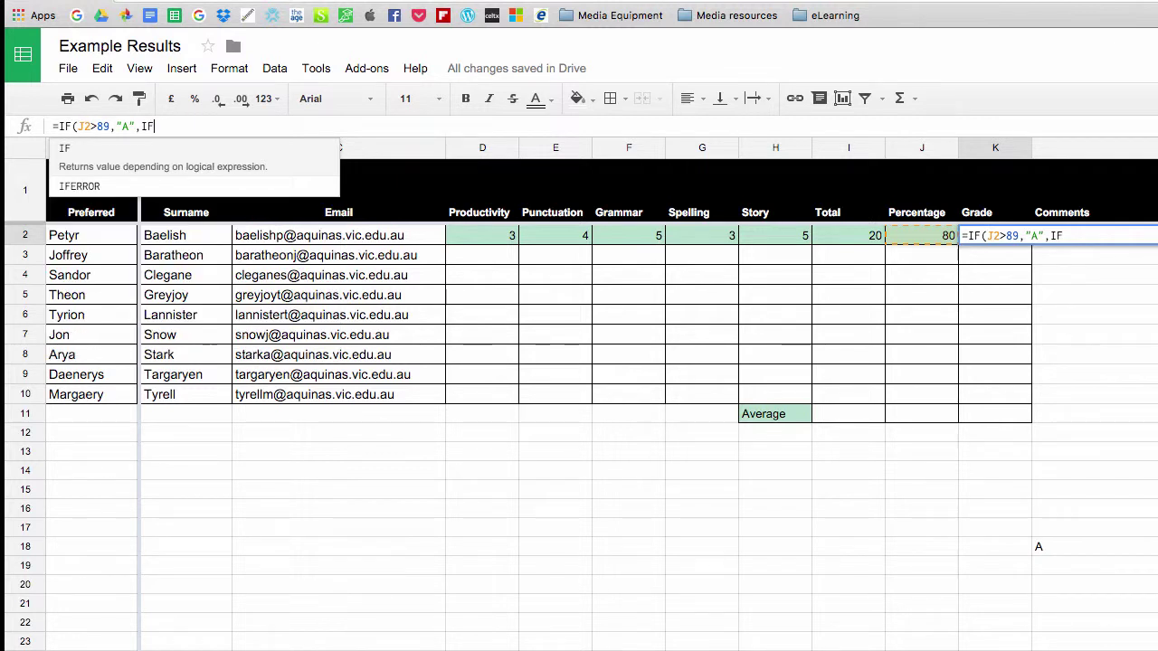
text(()
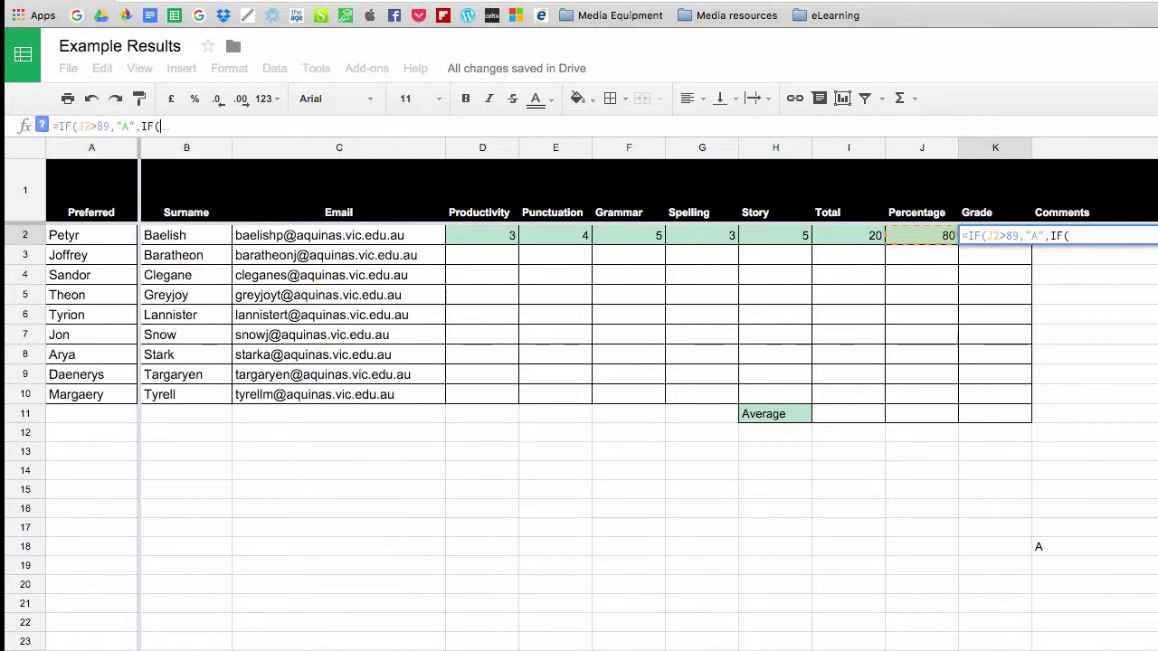
text(J2)
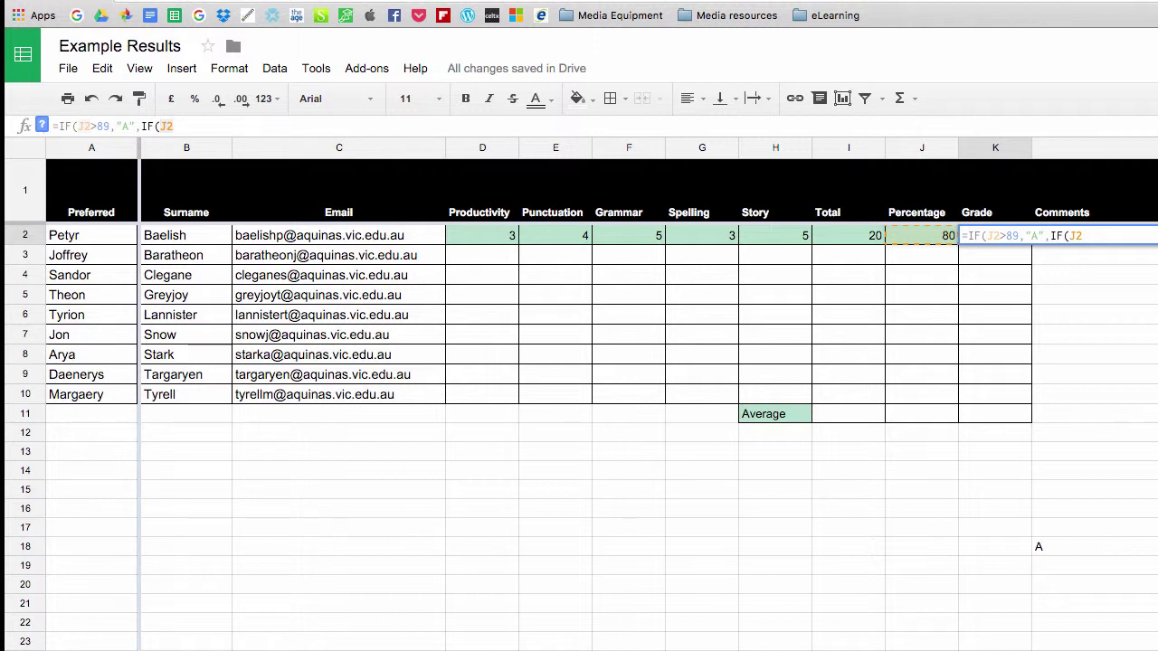
text(>)
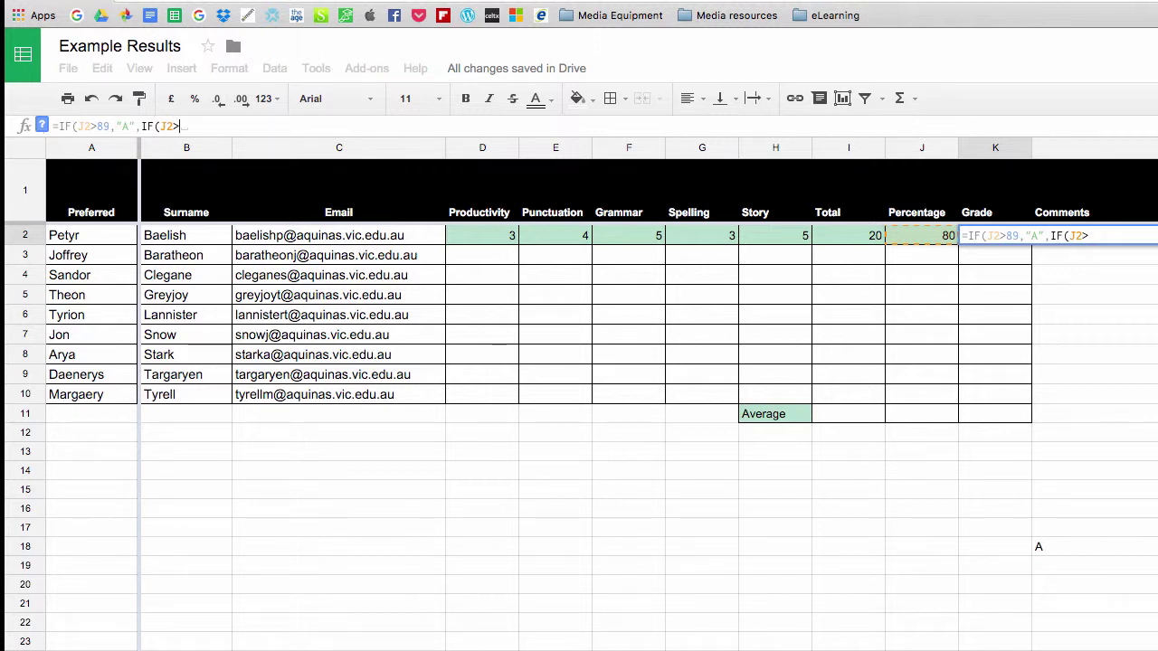
text(74)
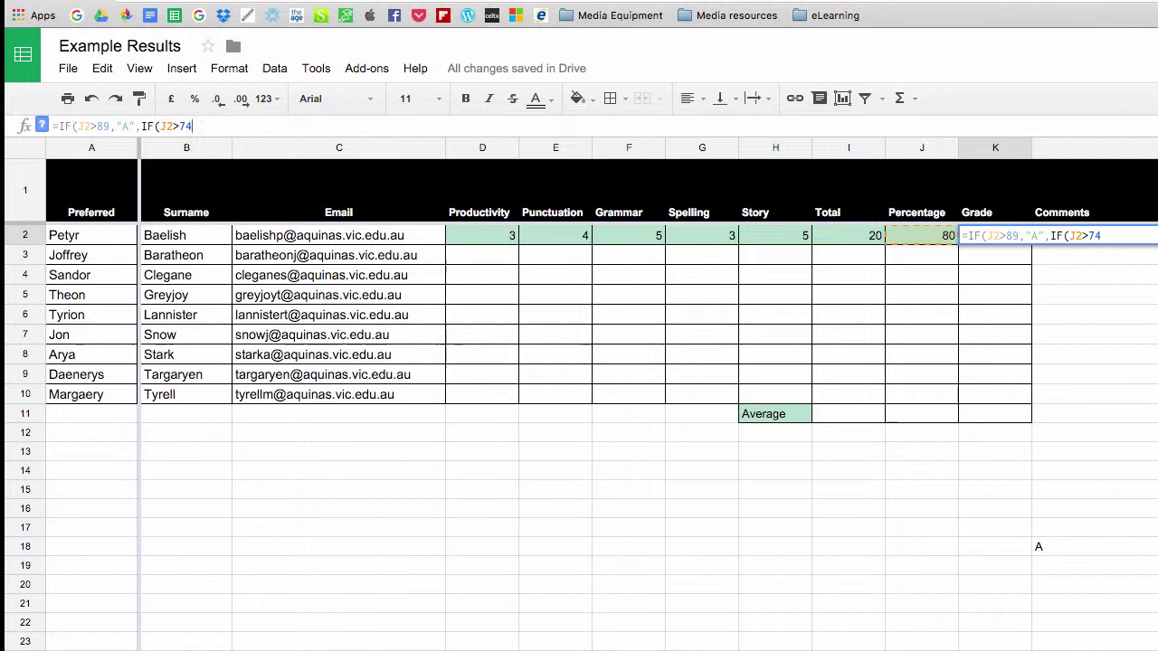
text(,"B")
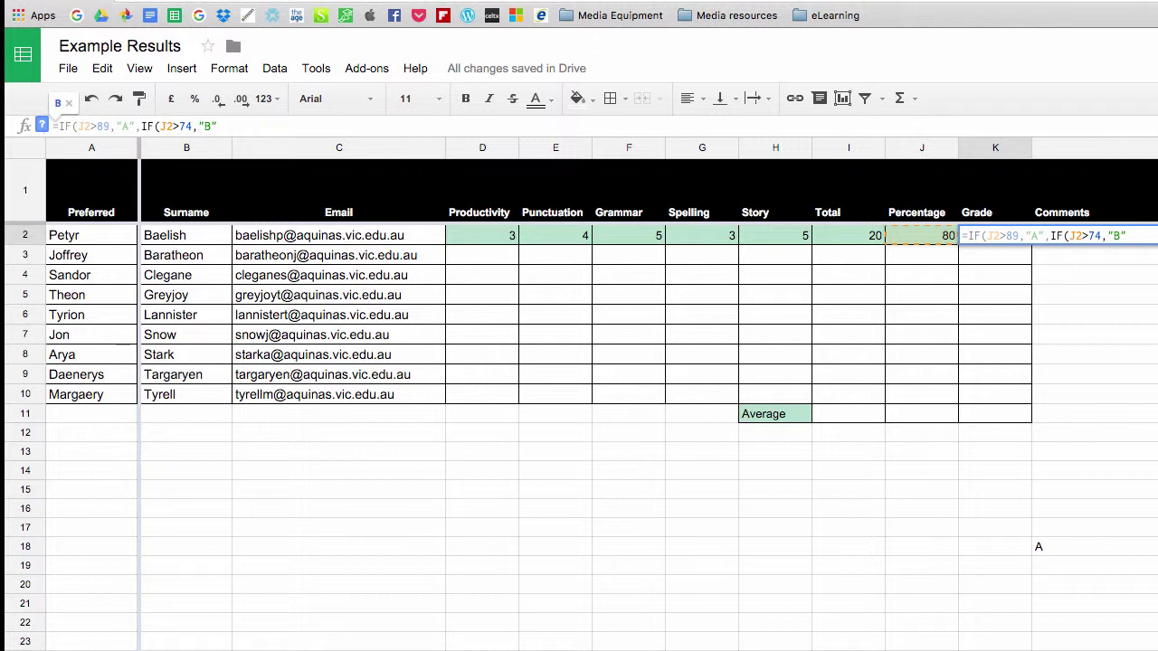
text(,)
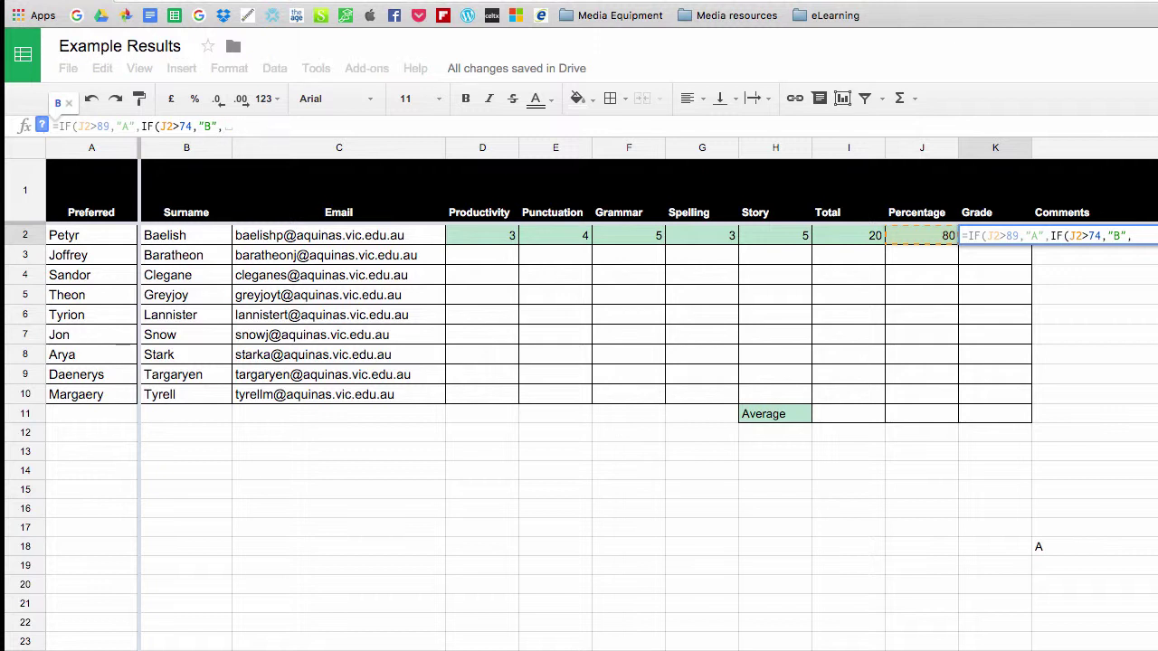
text(IF)
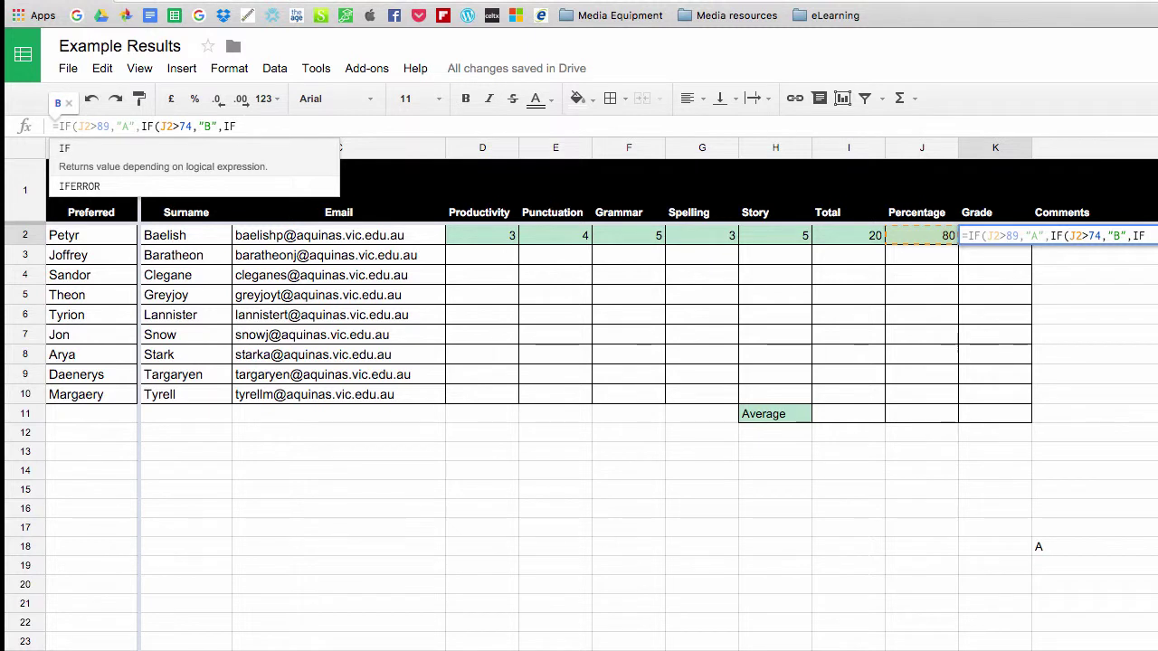
text((J2)
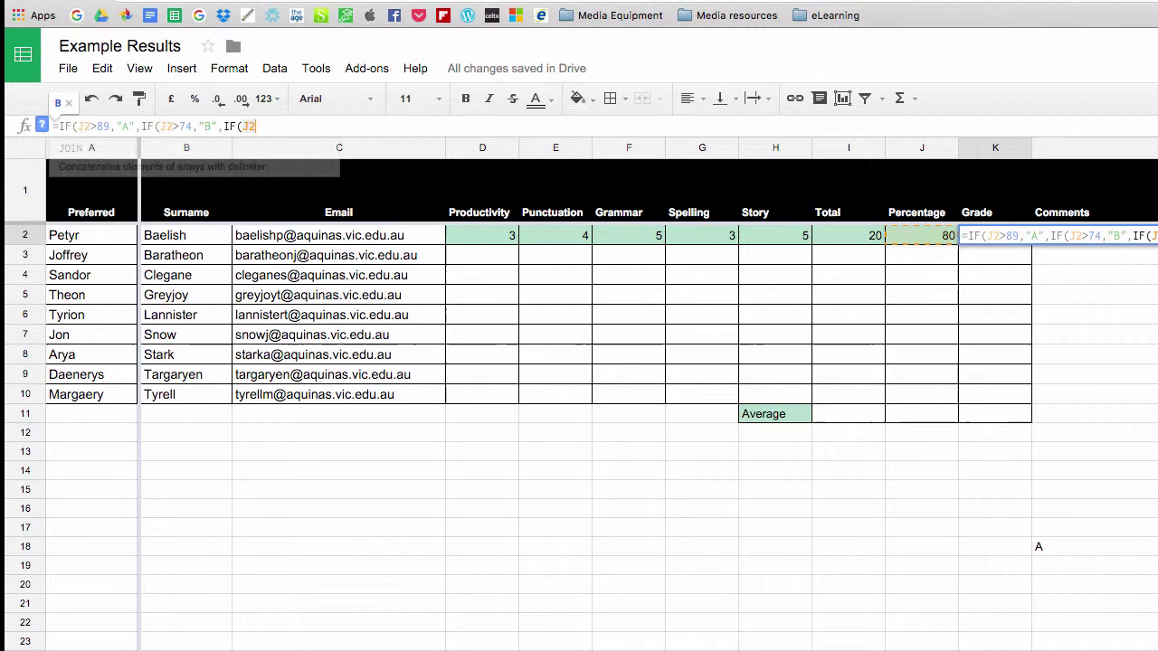
text(>59,"C",IF(J2>49,"C",IF(J)
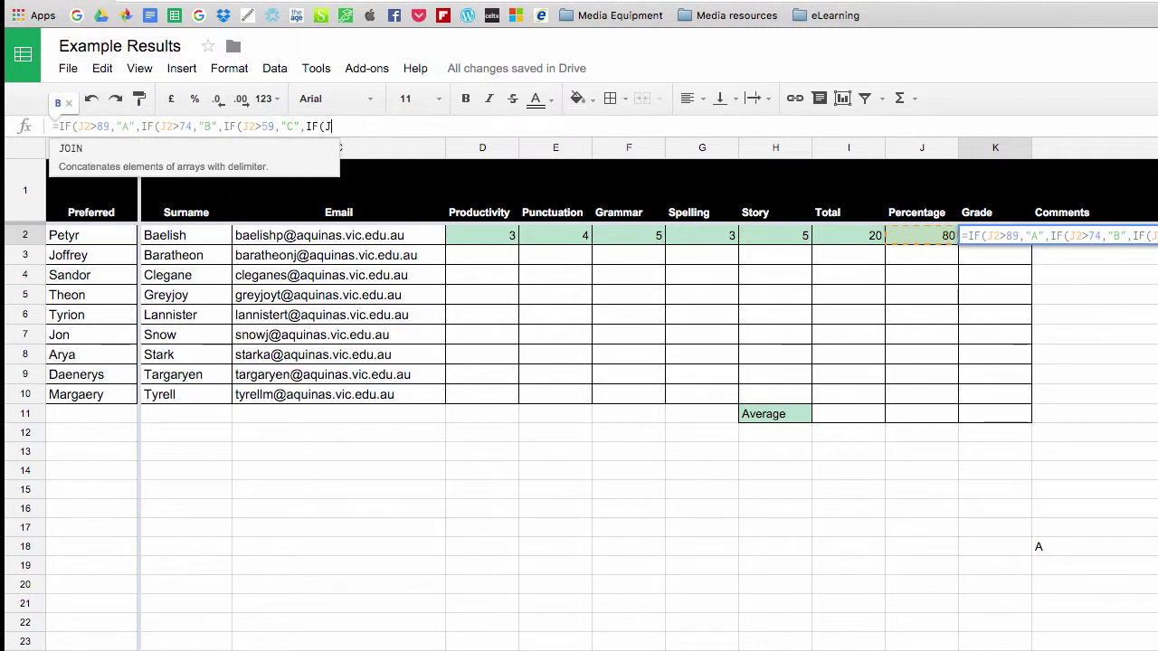
key(BackSpace)
key(BackSpace)
text(D",IF(J2)
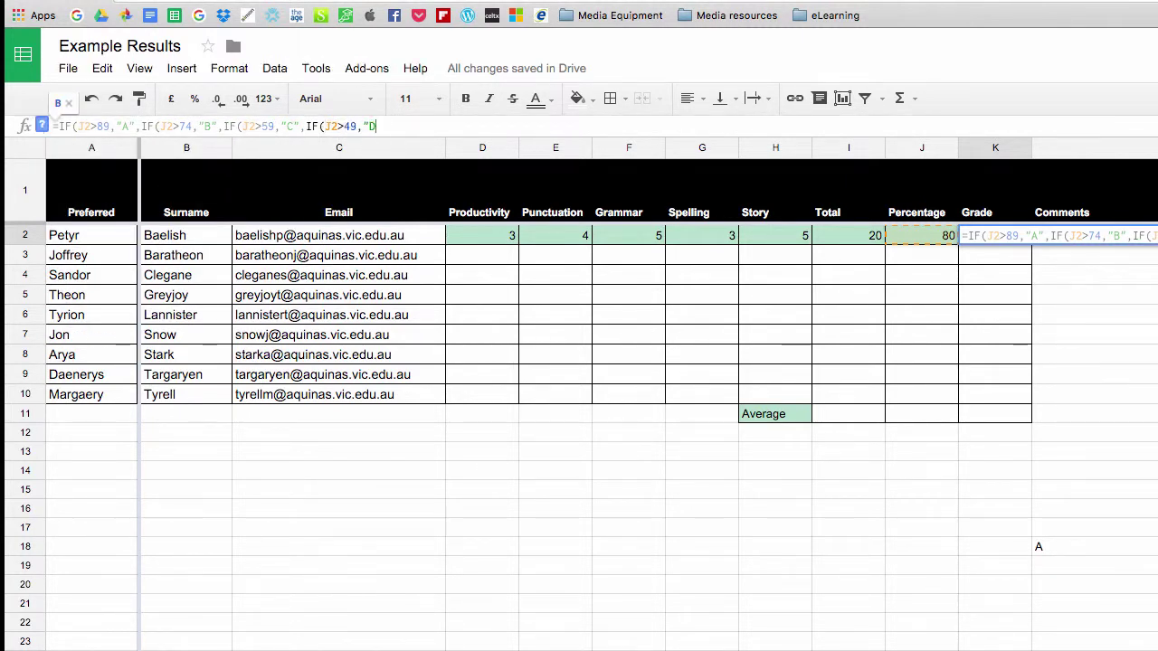
text(>39,"E",)
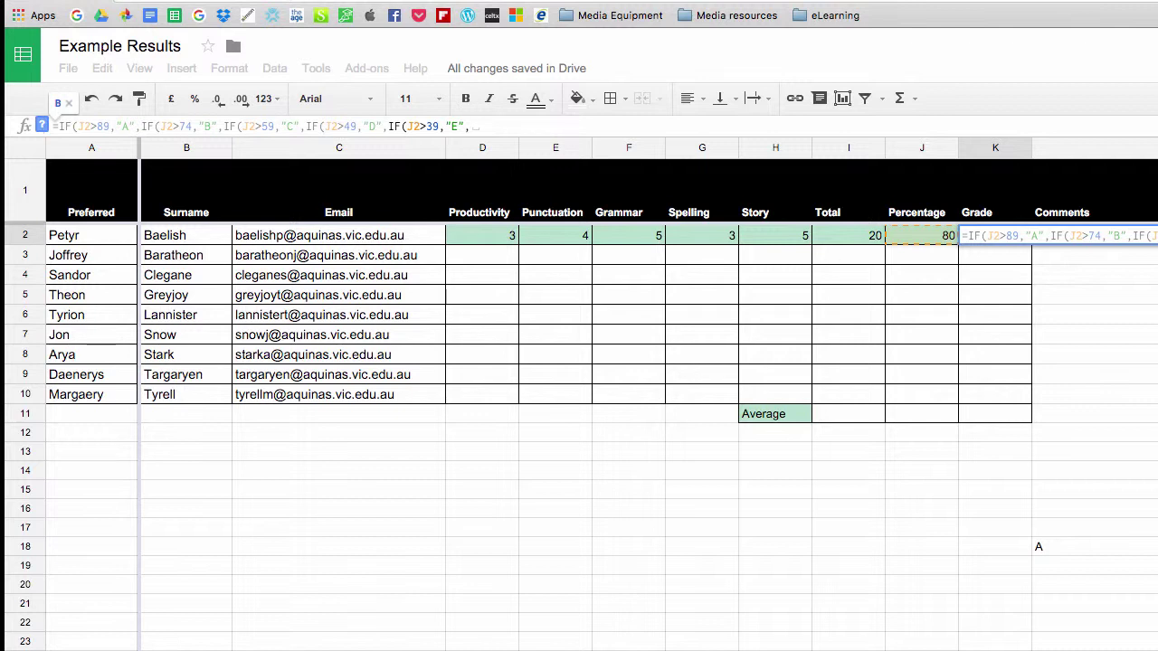
text("U)
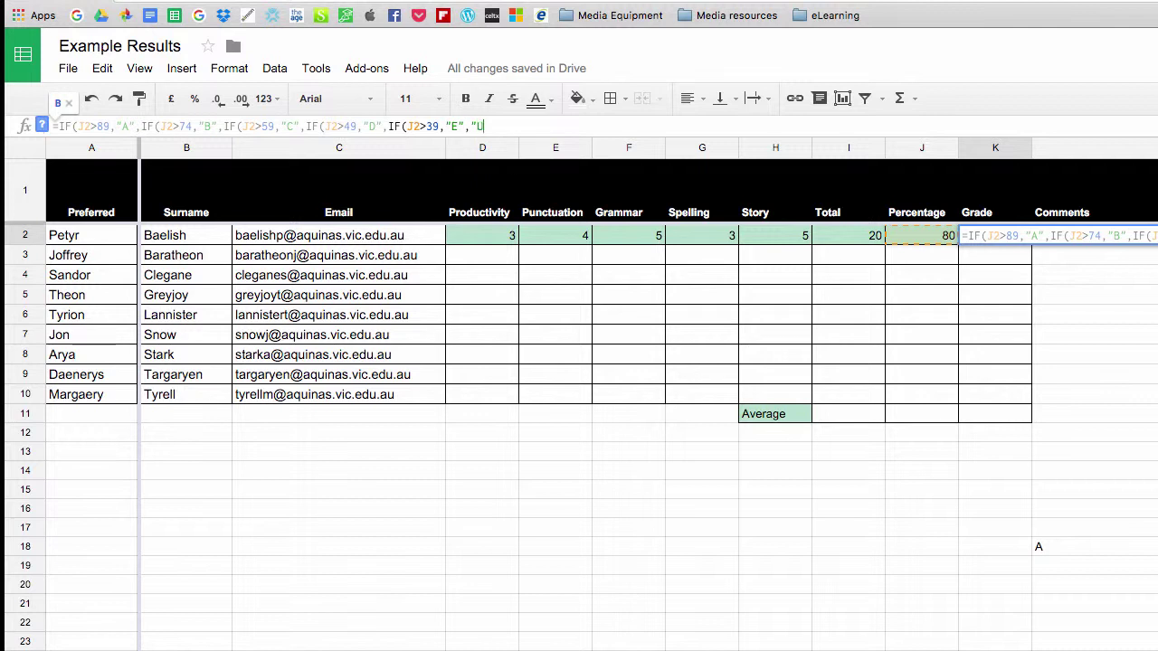
text(G")
text())))))
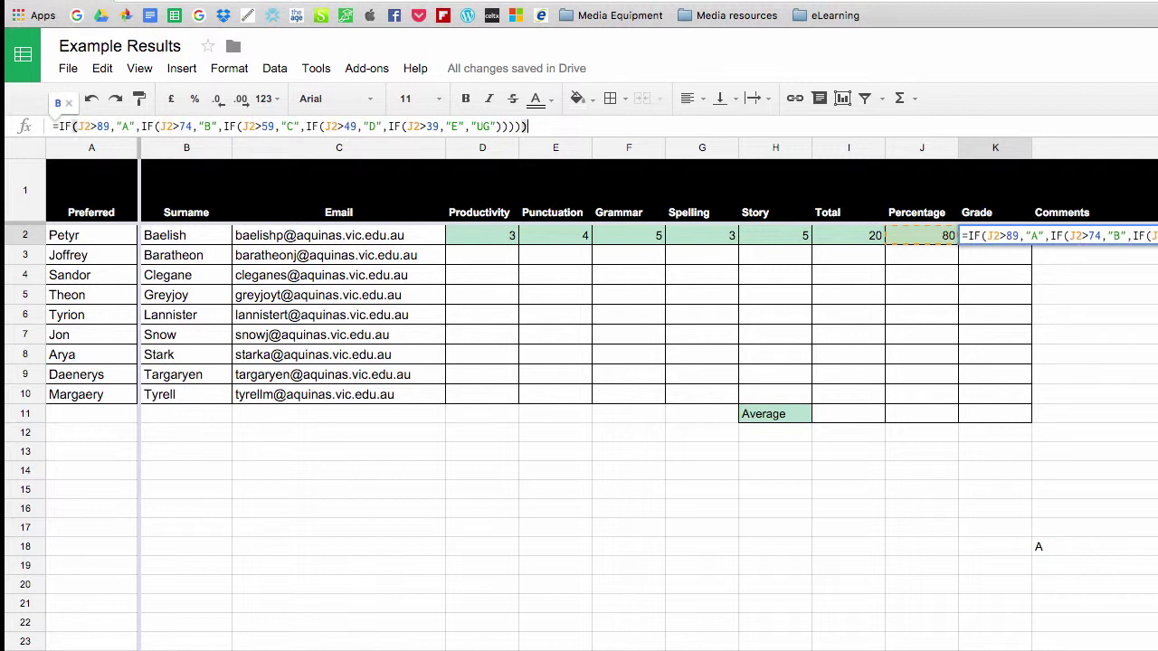
key(Return)
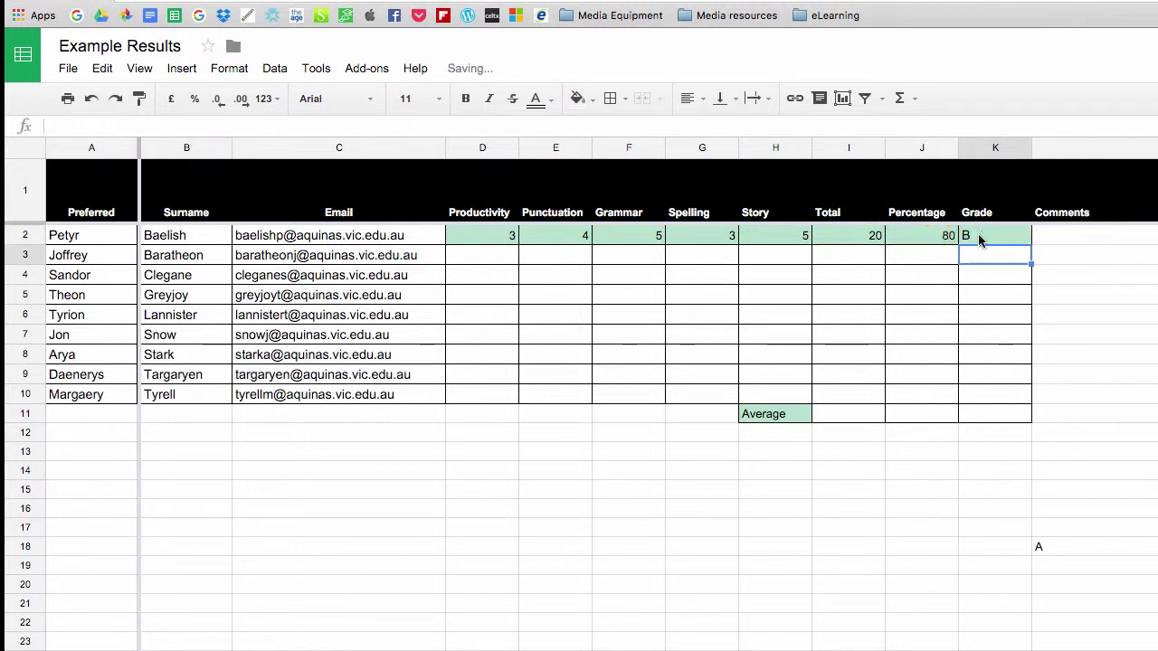
Test the grade formula by changing row 2 scores to 5, 5, 5, 2, 3, giving 20, 80% and B.
click(731, 237)
text(5)
key(Left)
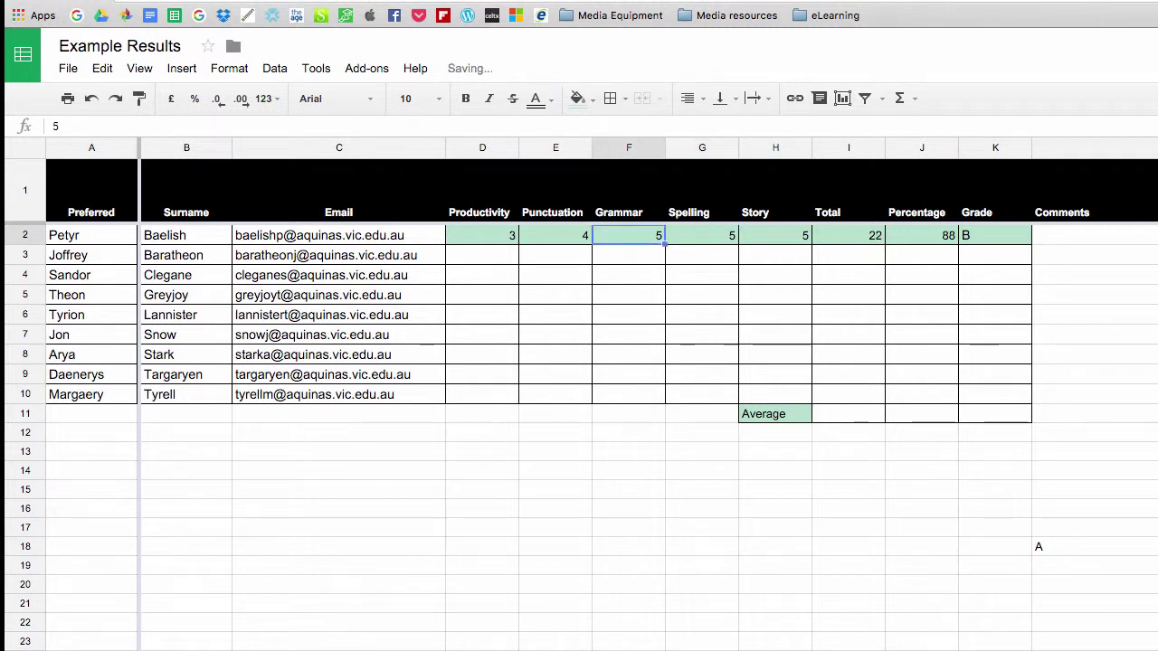
key(Left)
text(5)
key(Left)
text(5)
key(Right)
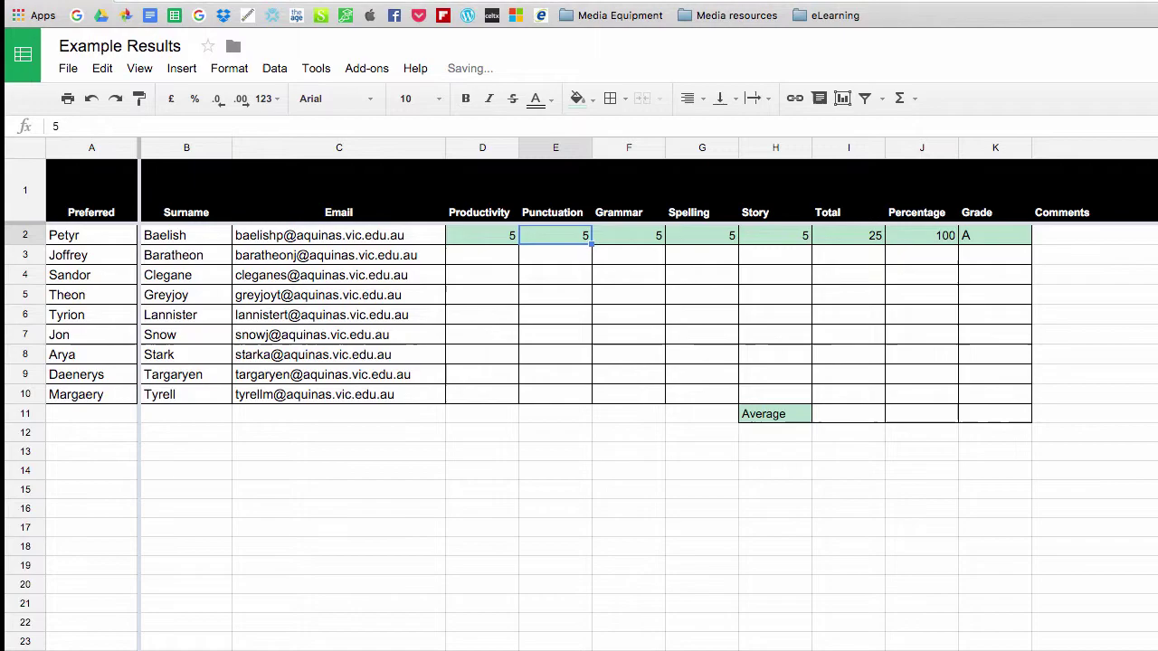
click(1126, 547)
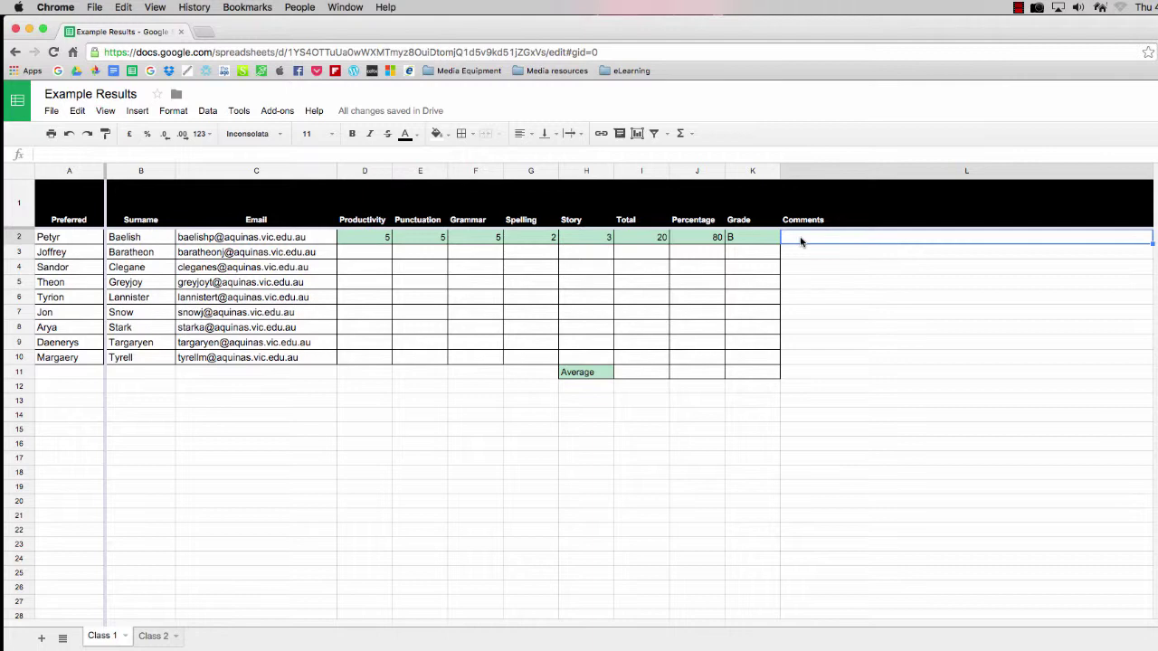
Start L2's comment formula =IF(K2="A","banana", nesting sausage, sandwich and salad for grades B–D.
click(725, 152)
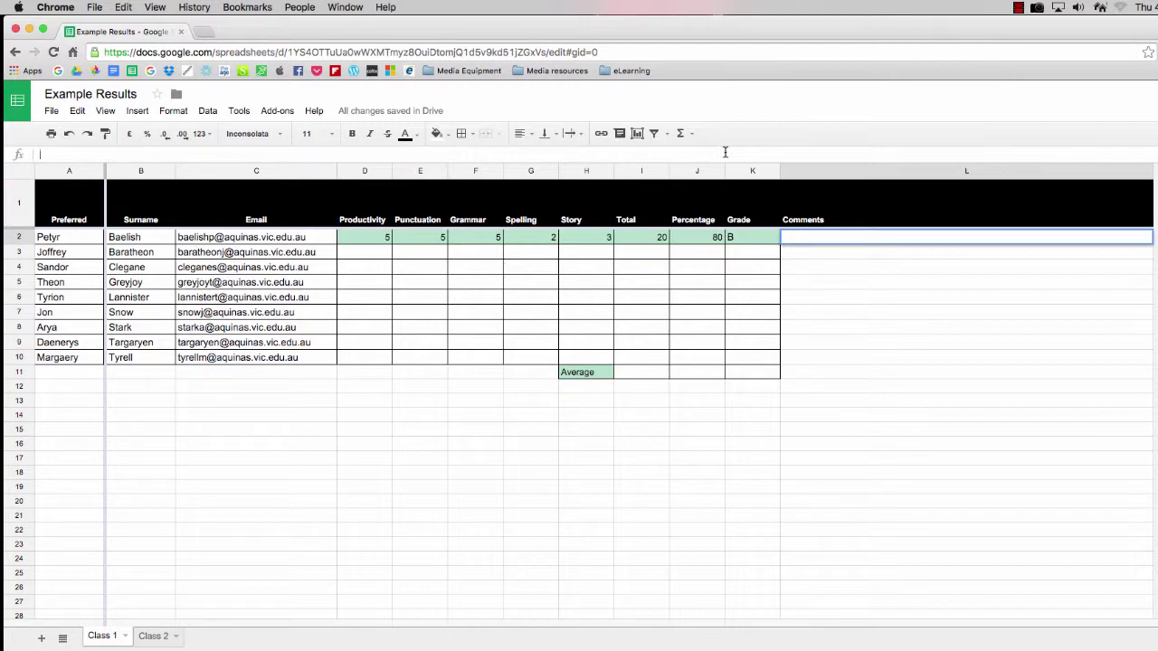
text(=)
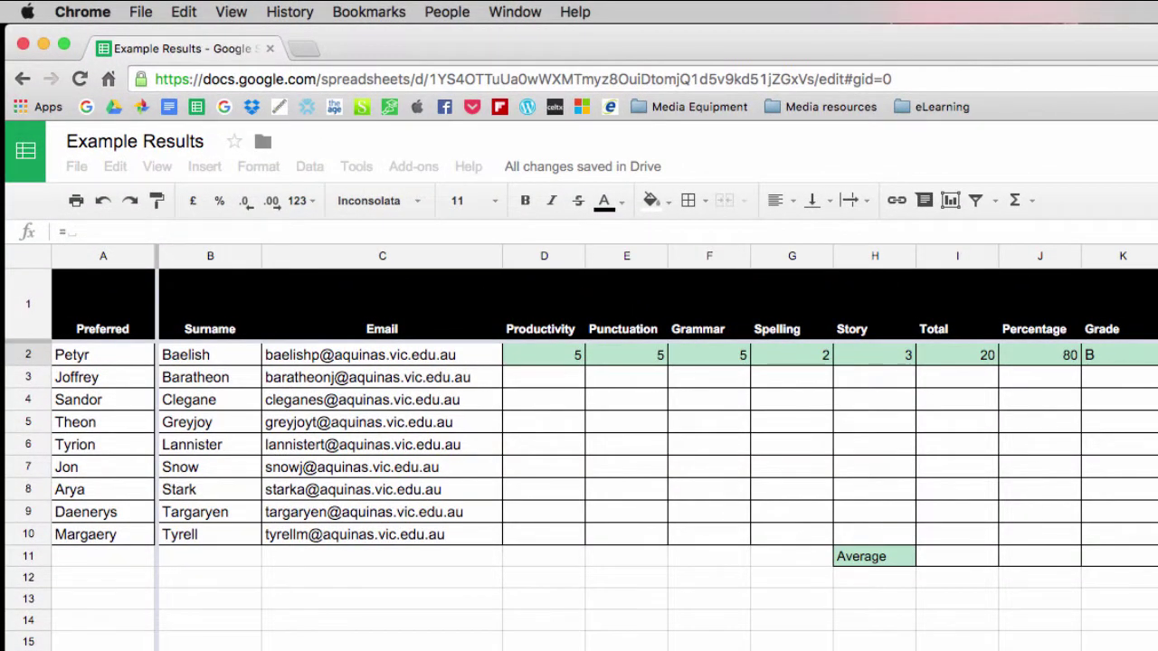
text(IF)
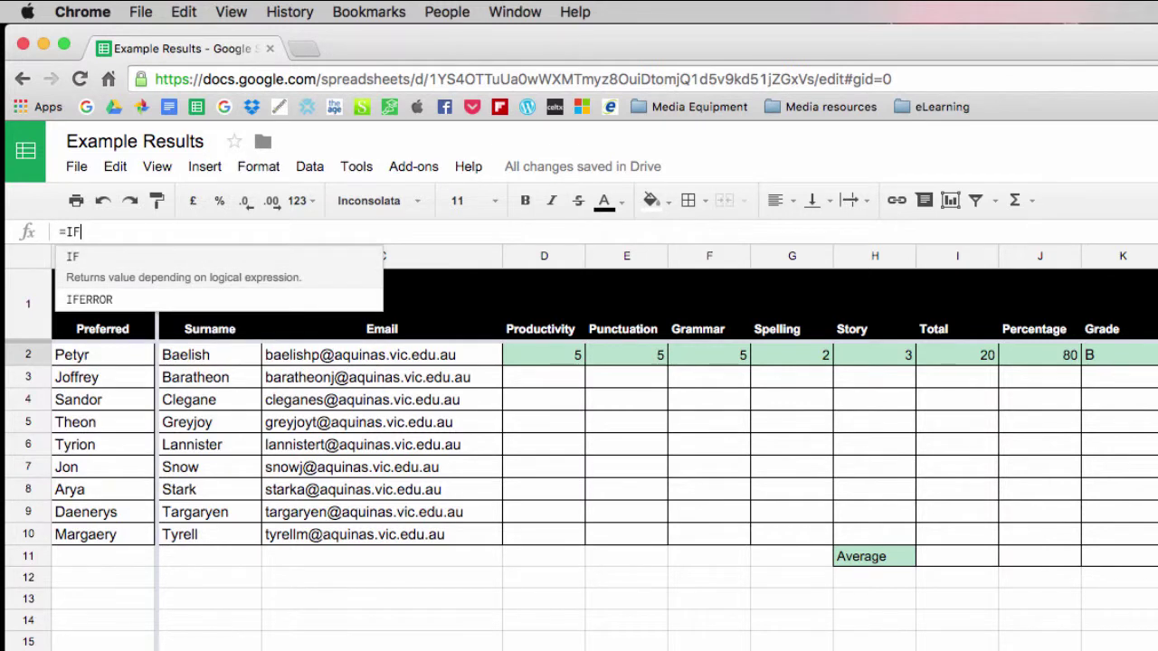
text(()
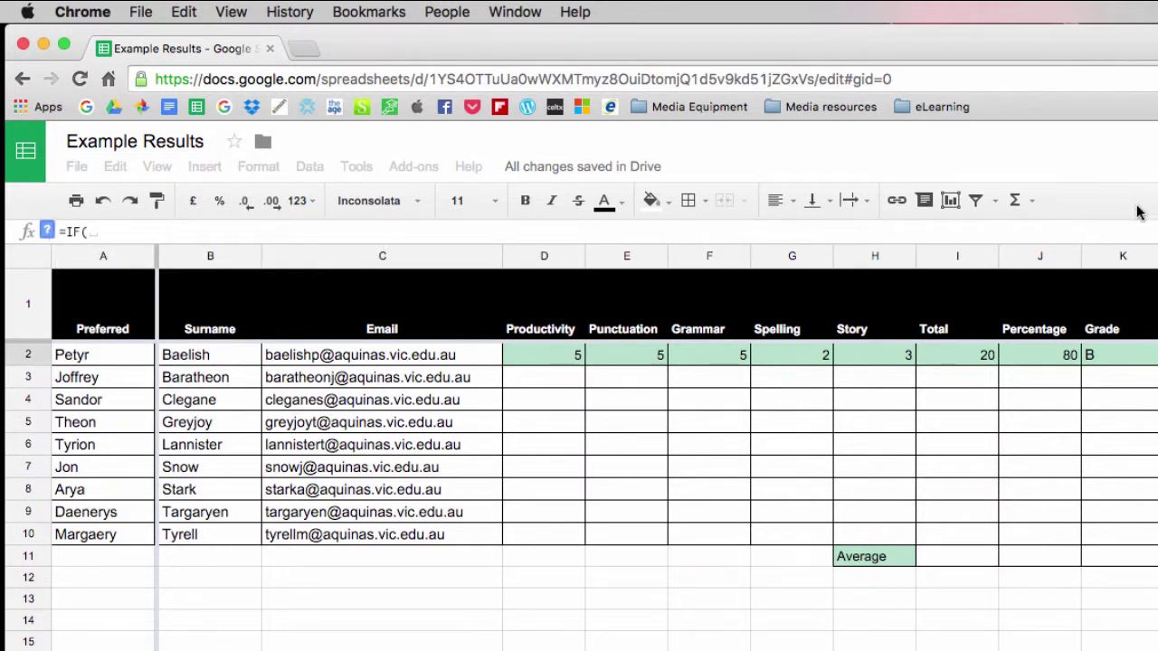
click(1131, 358)
text(=)
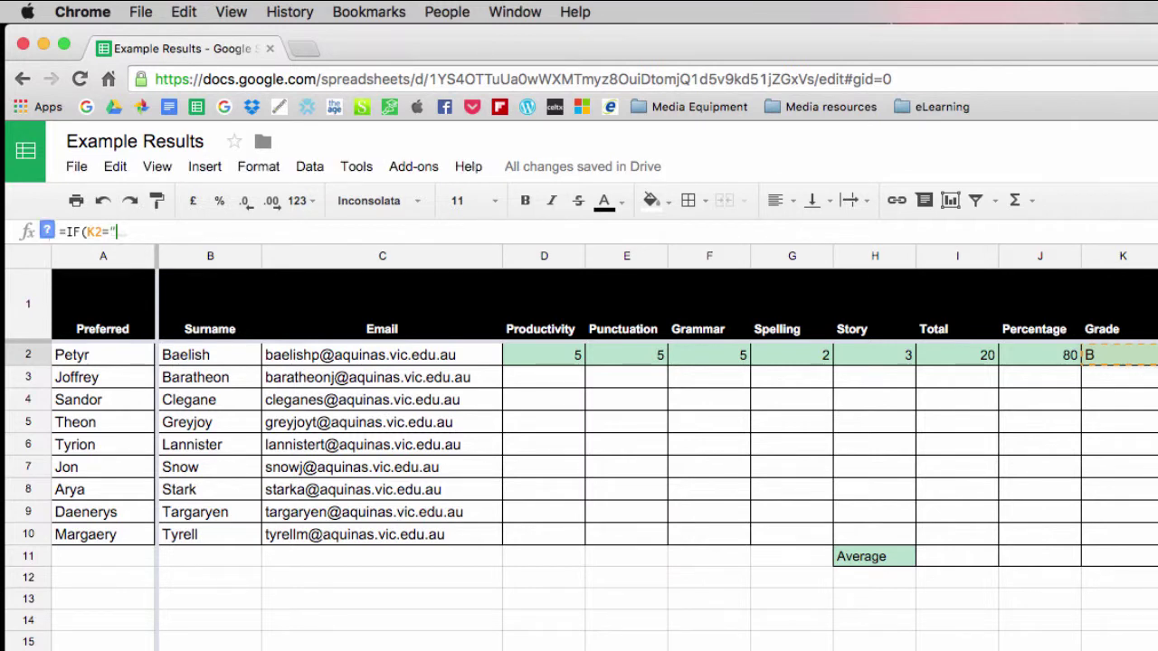
text("A")
text(,")
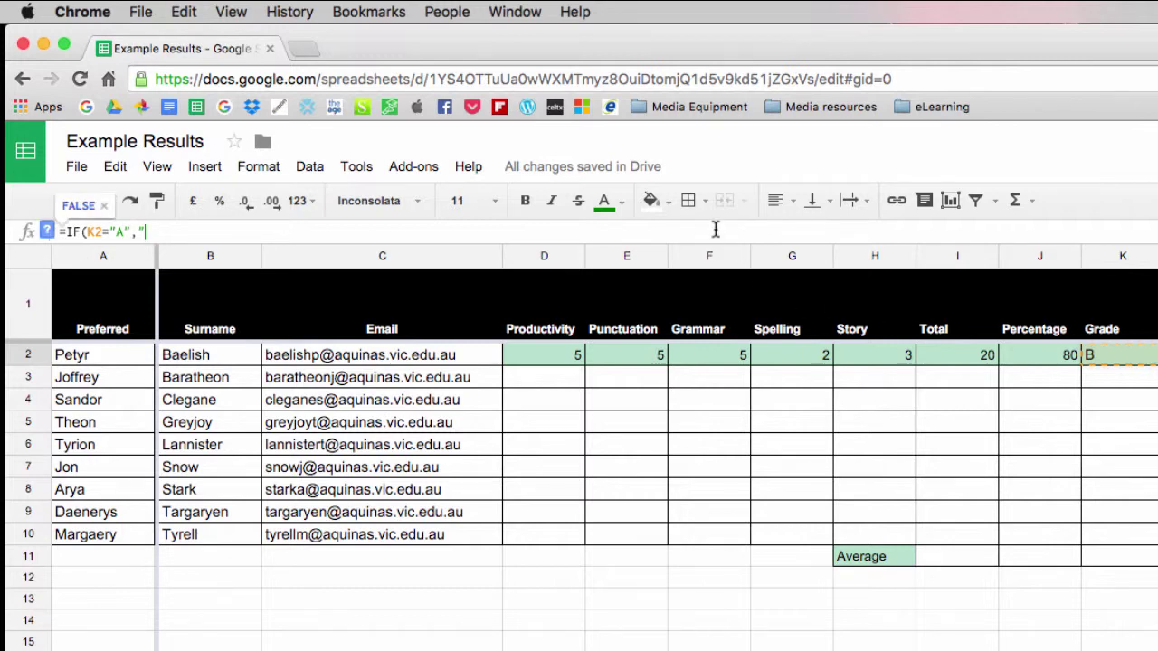
text(banana", )
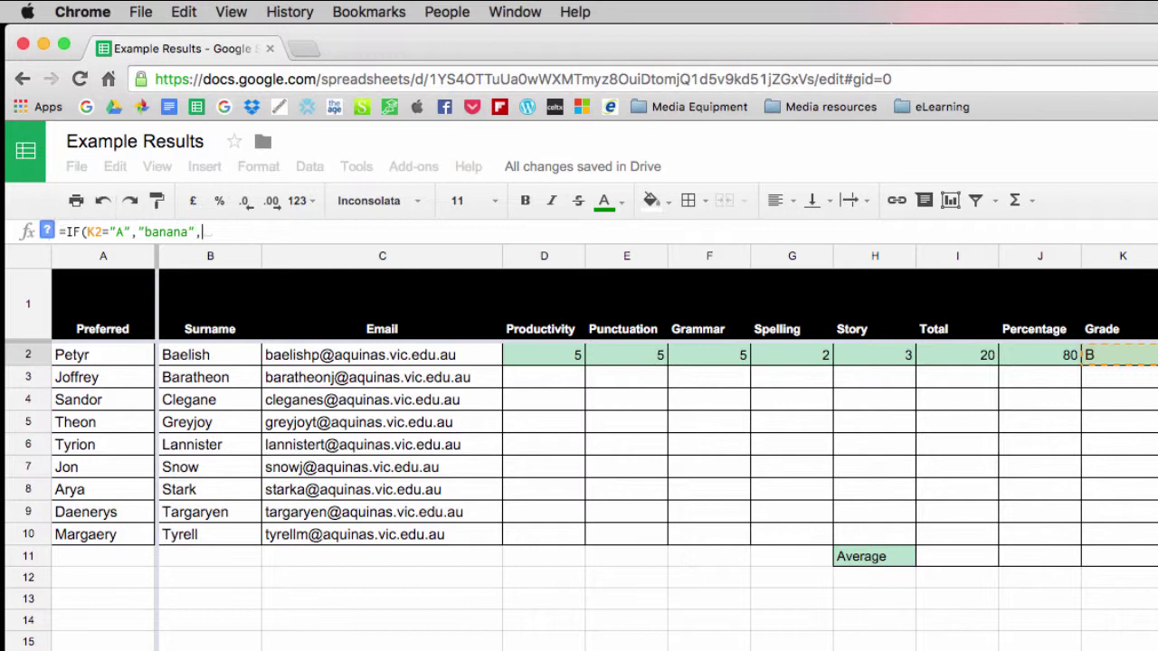
text(IF)
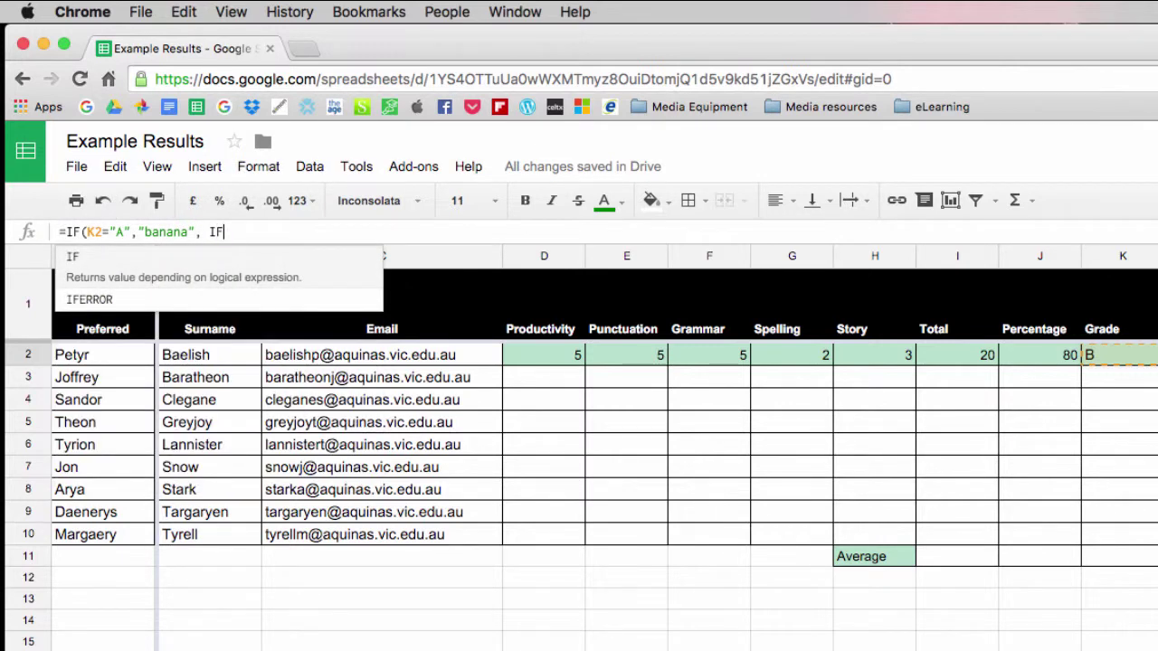
text((K2)
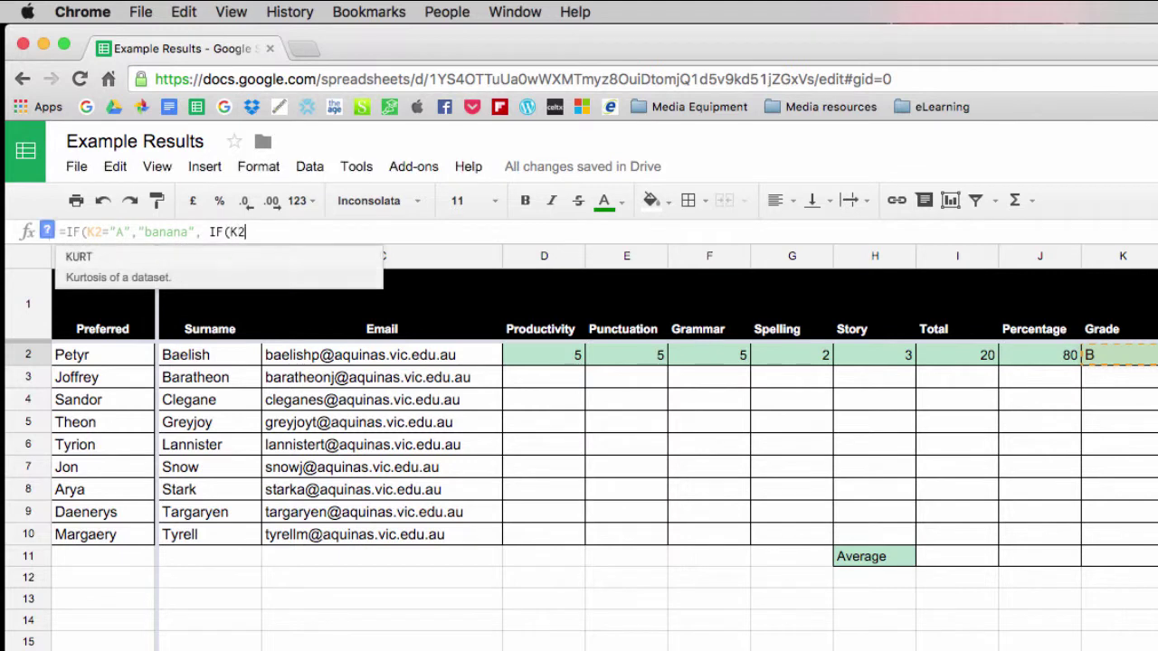
text(=)
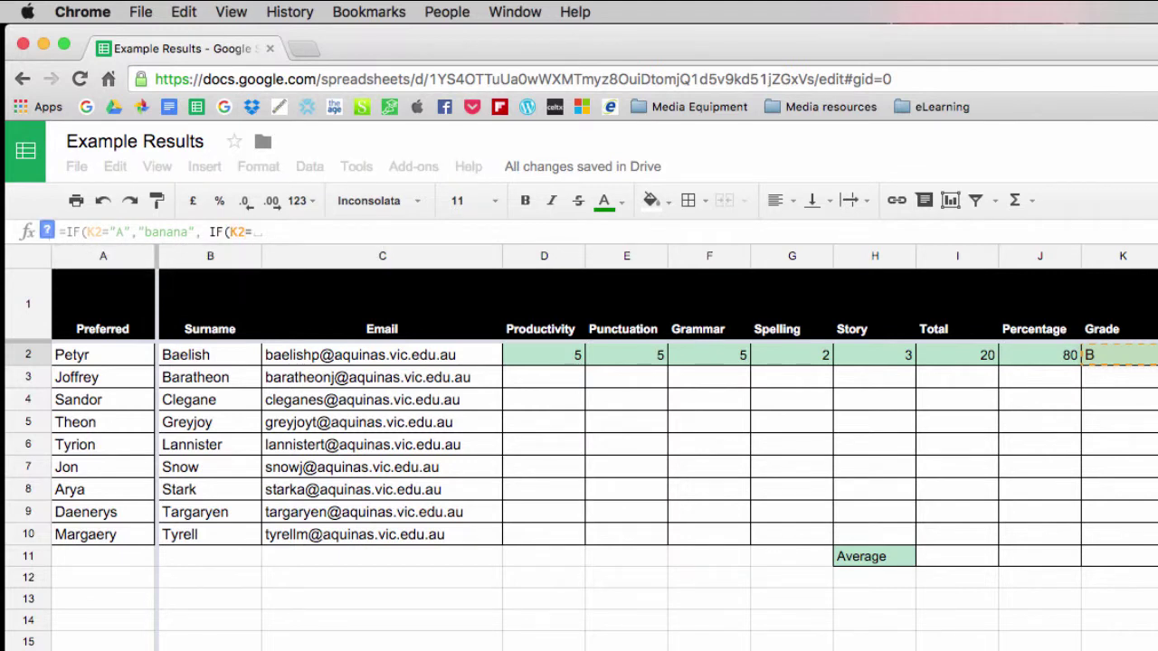
text("B")
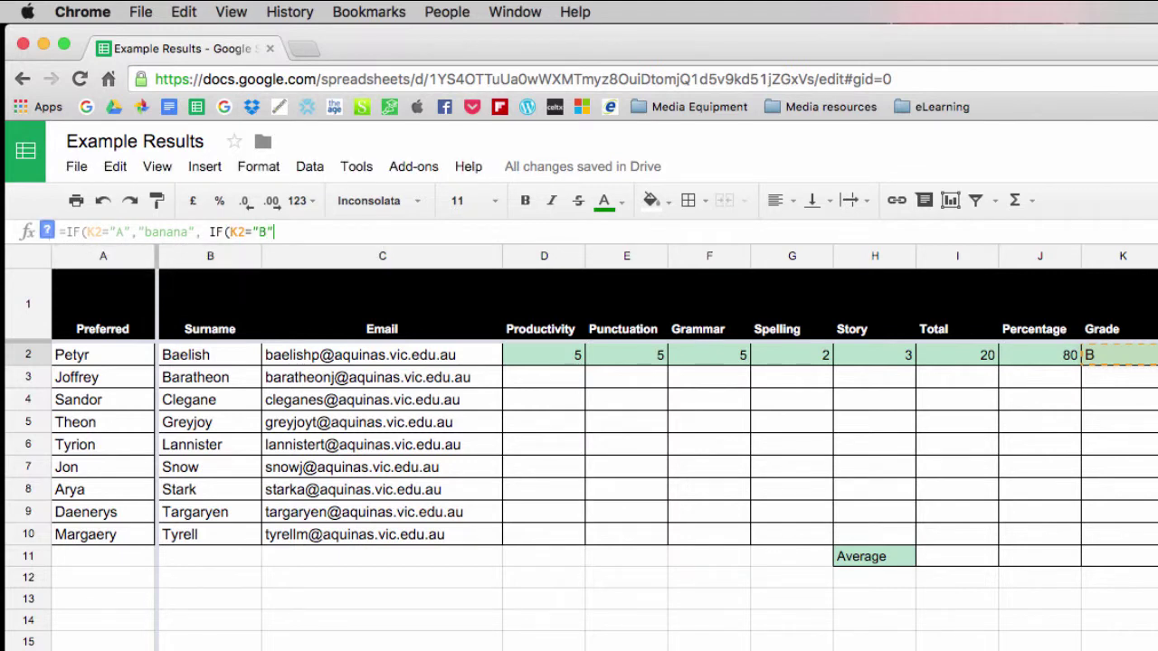
text(, )
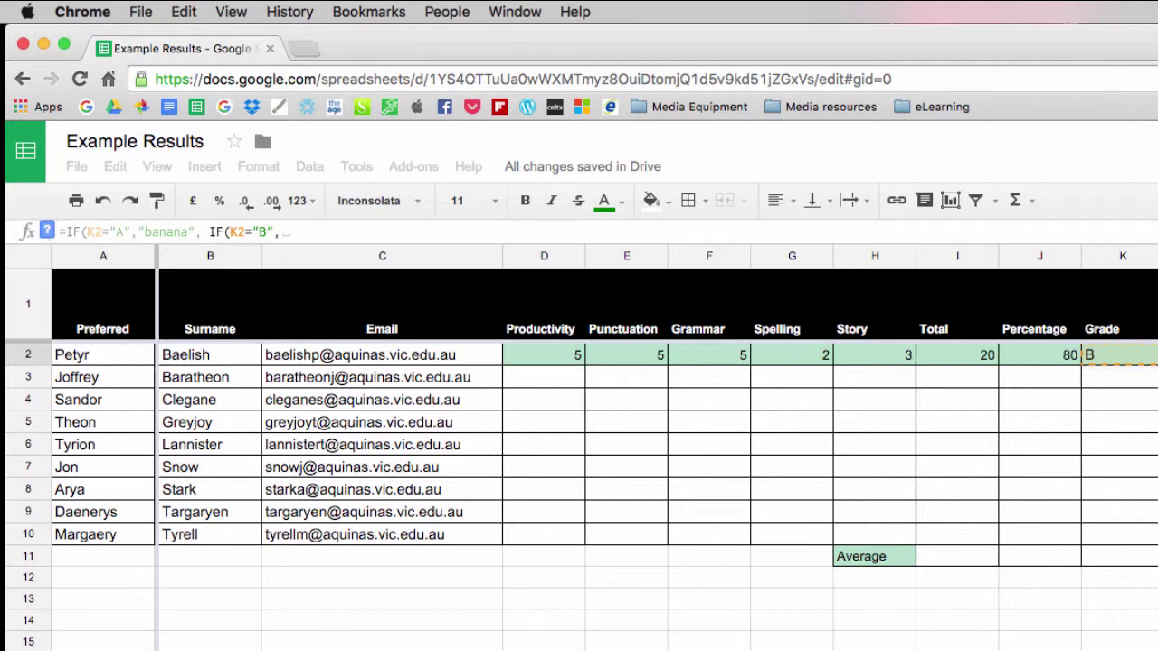
text("sausage)
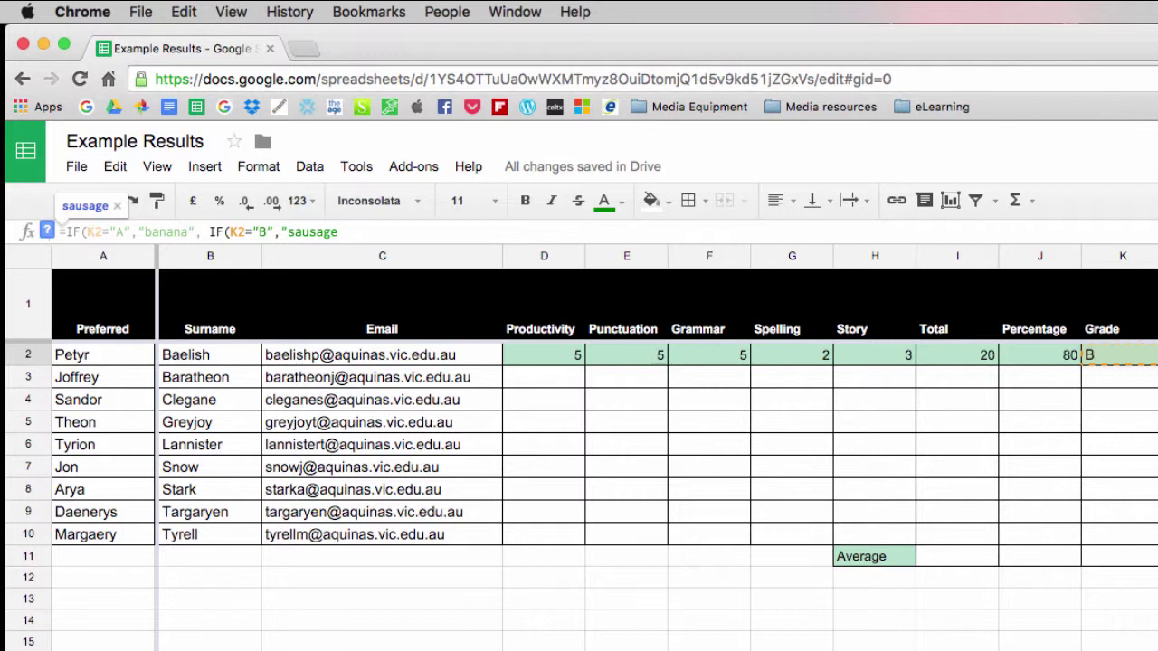
text(")
text(, )
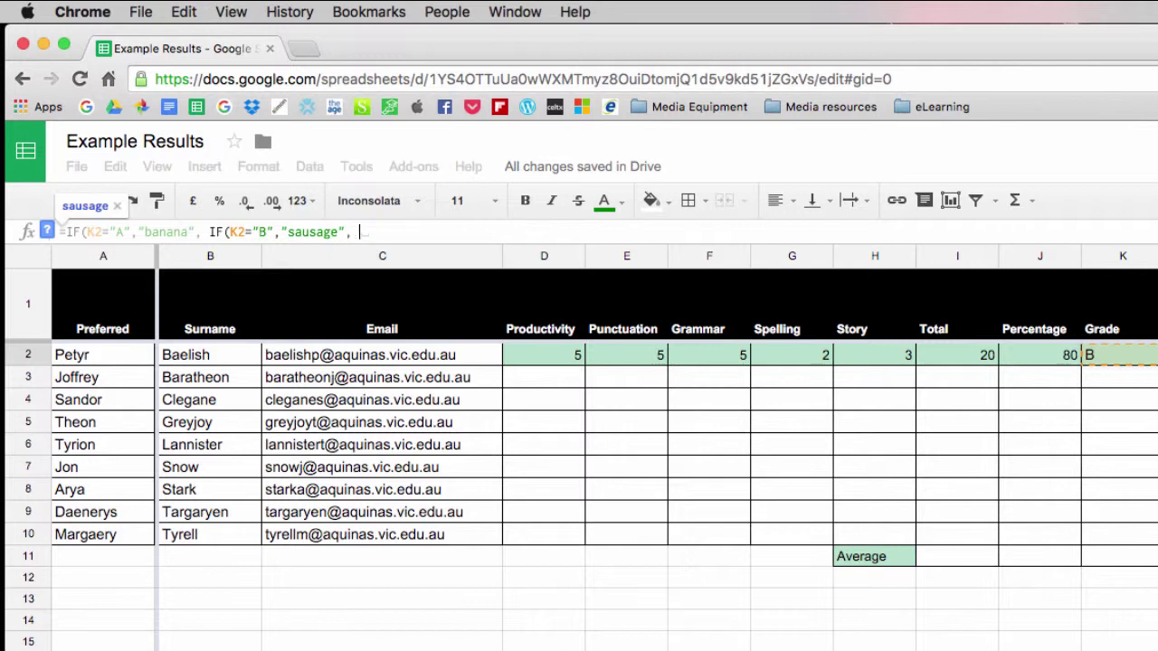
text(IF(K2="C","sandwich", IF)
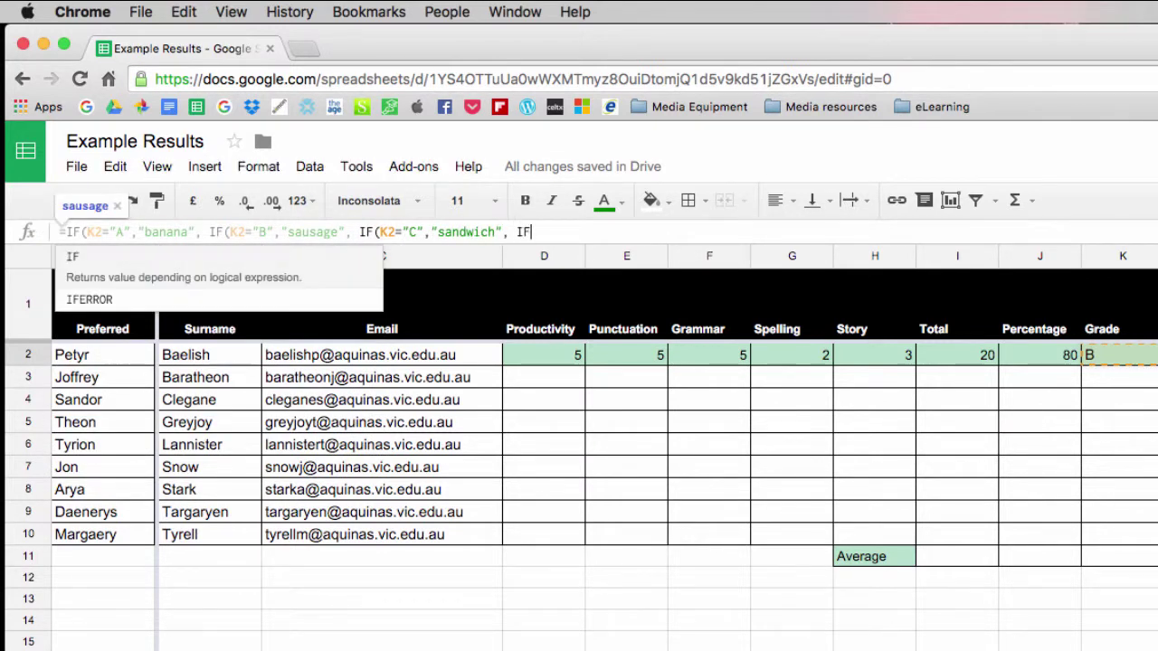
text((K2="D","salad", IF(K2="E",)
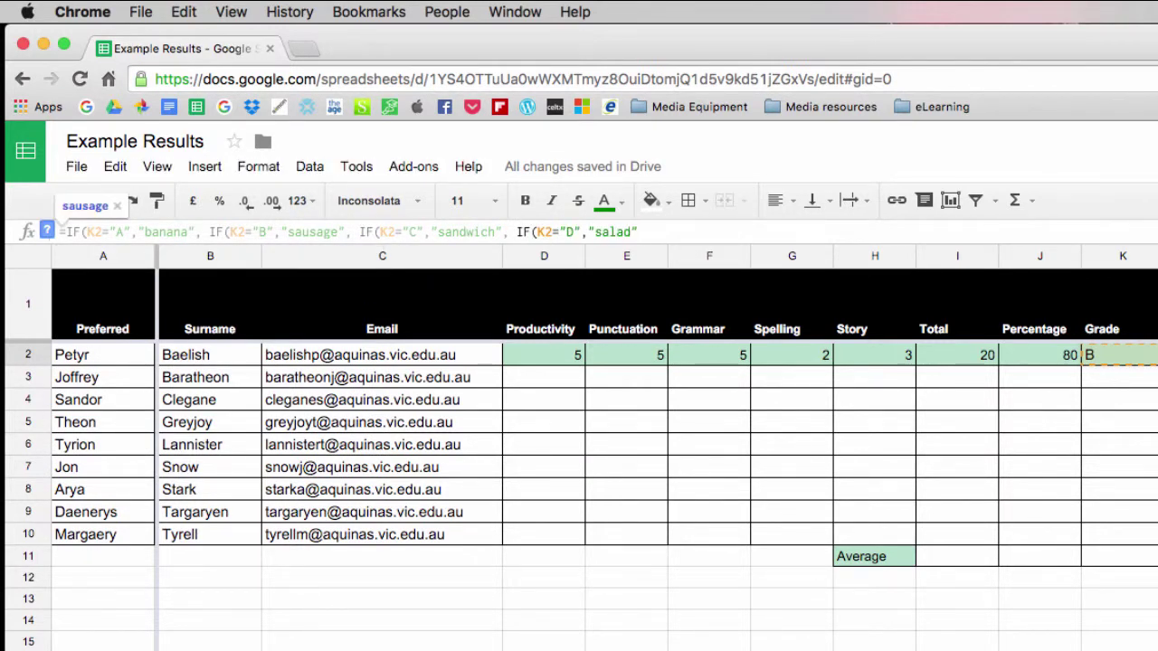
text( "chocol)
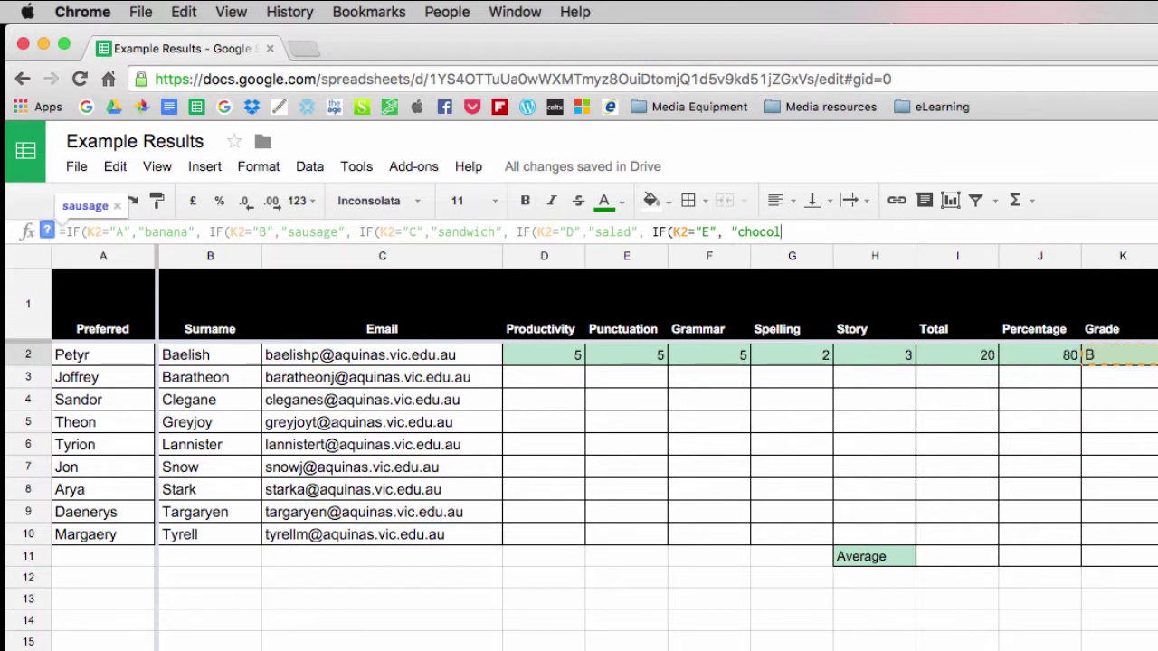
text(ate", IF(K2="UG","soup")
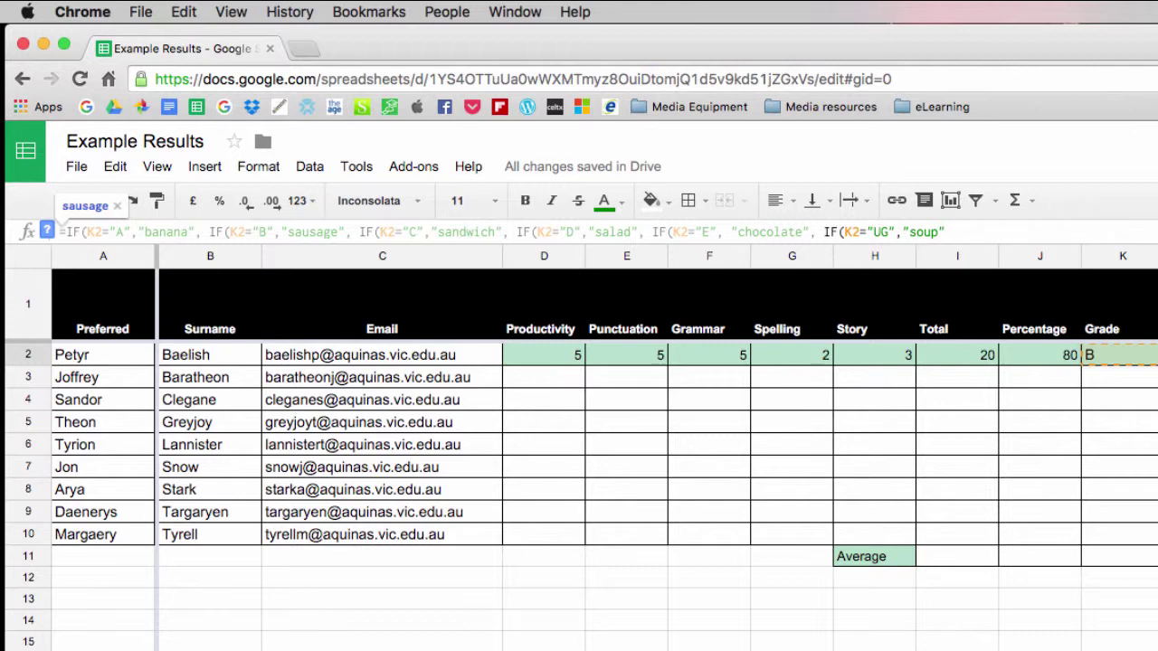
Close L2's comment formula, then set row 2's Spelling to 5 for 23, 92%, A, banana.
text())
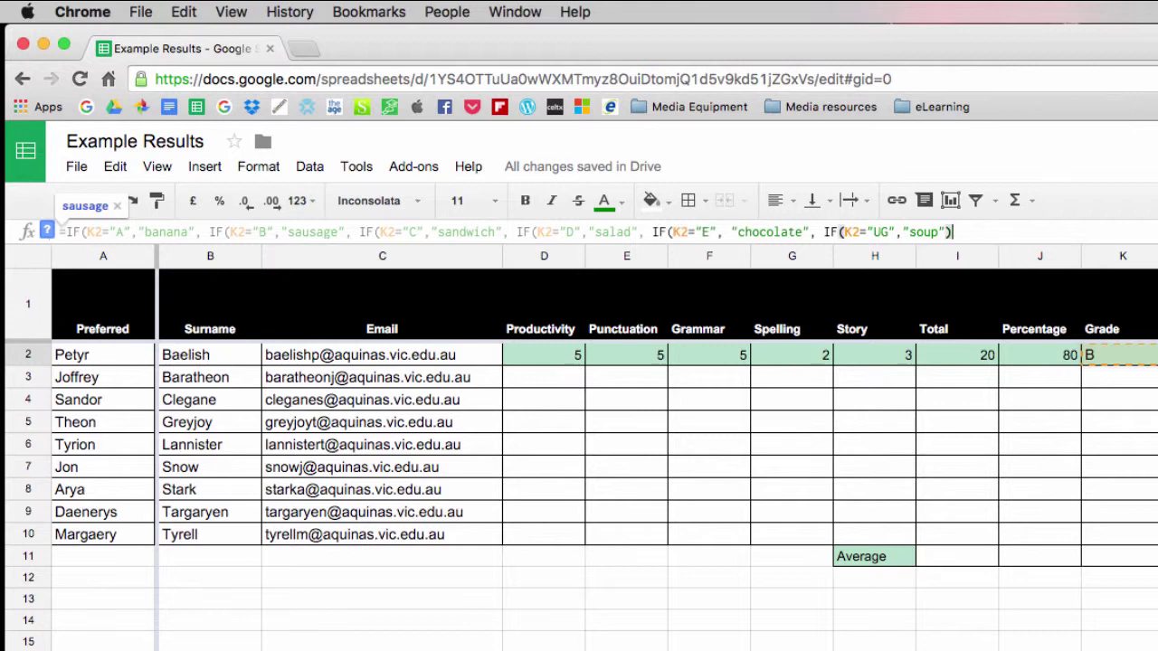
text())
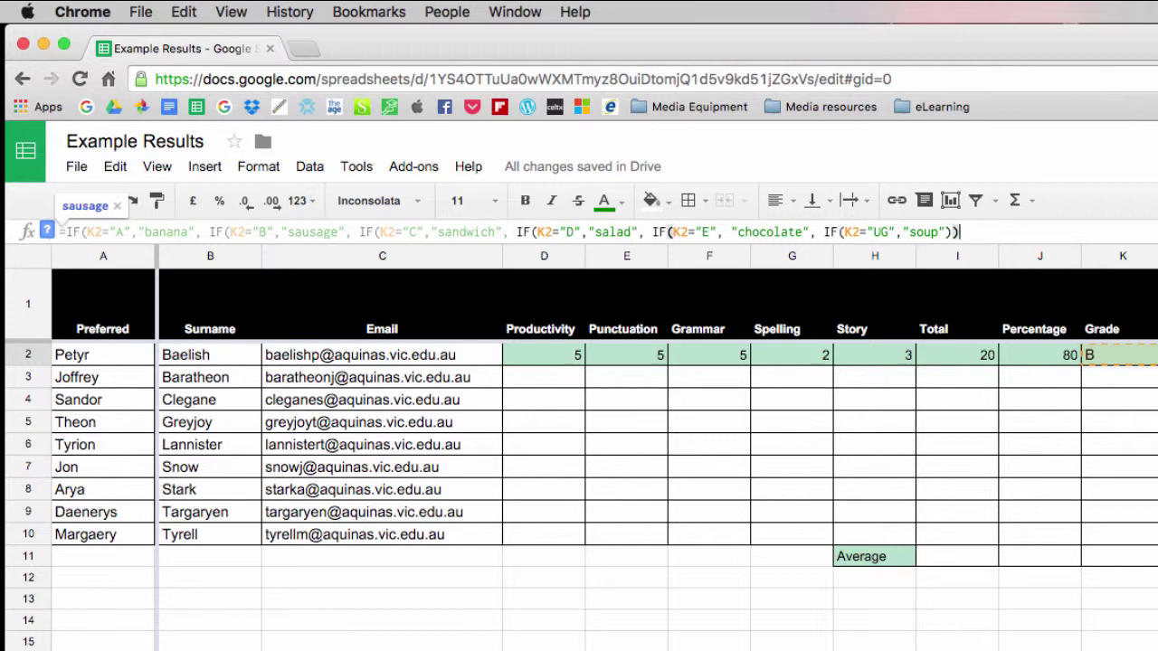
text())))
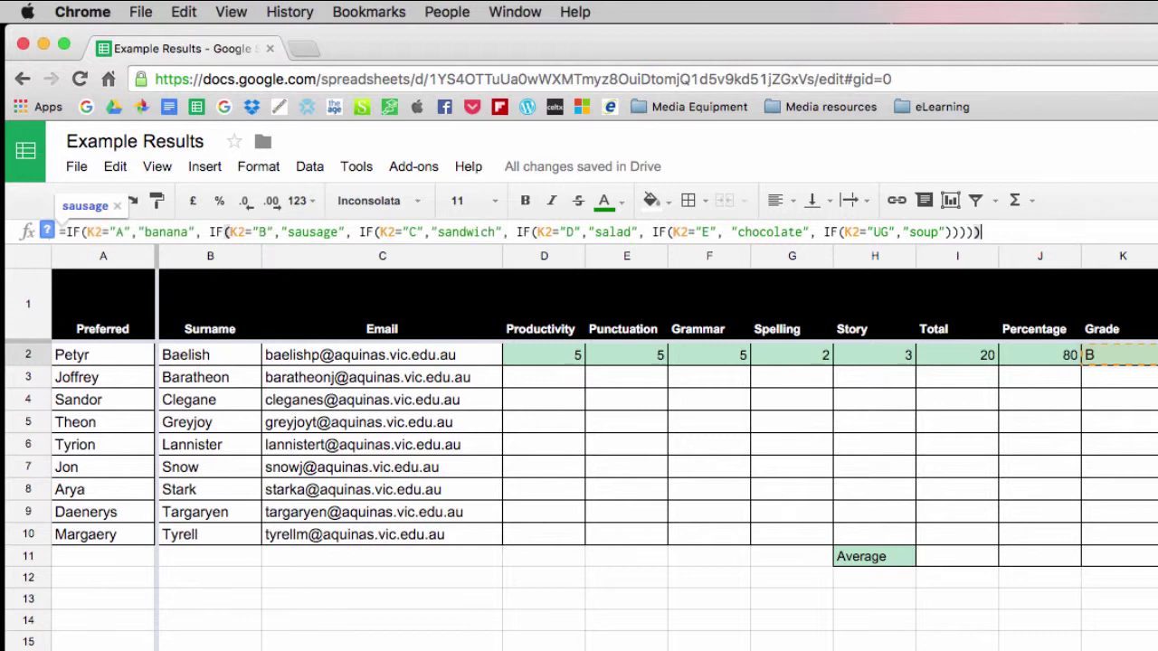
key(Return)
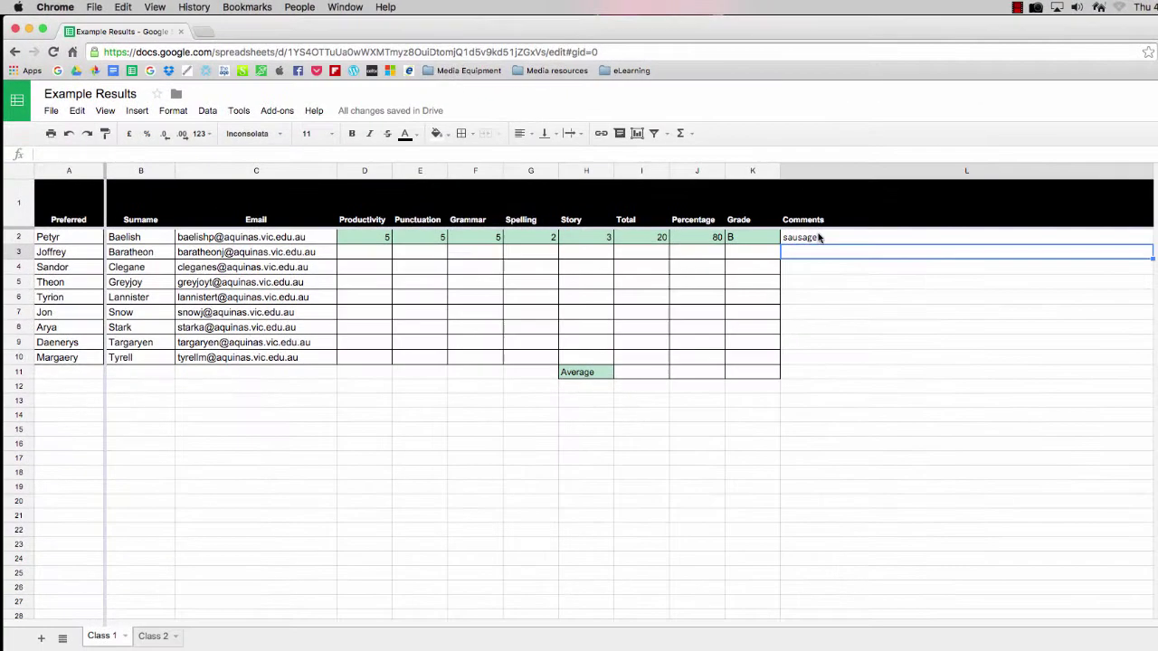
click(530, 238)
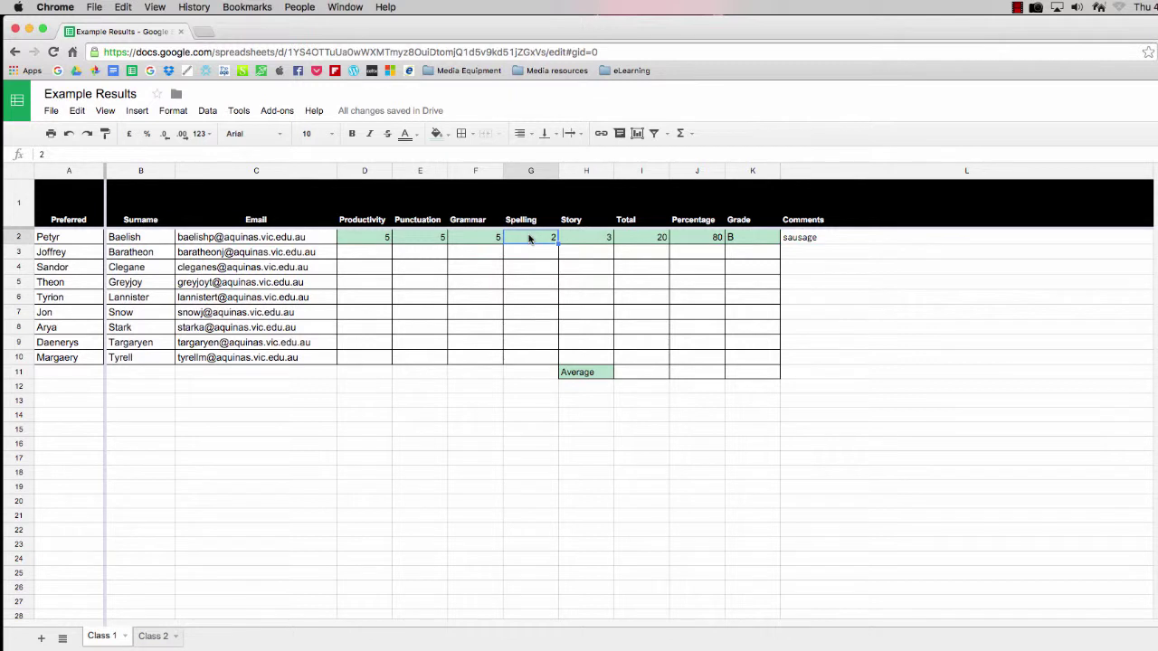
text(5)
click(600, 239)
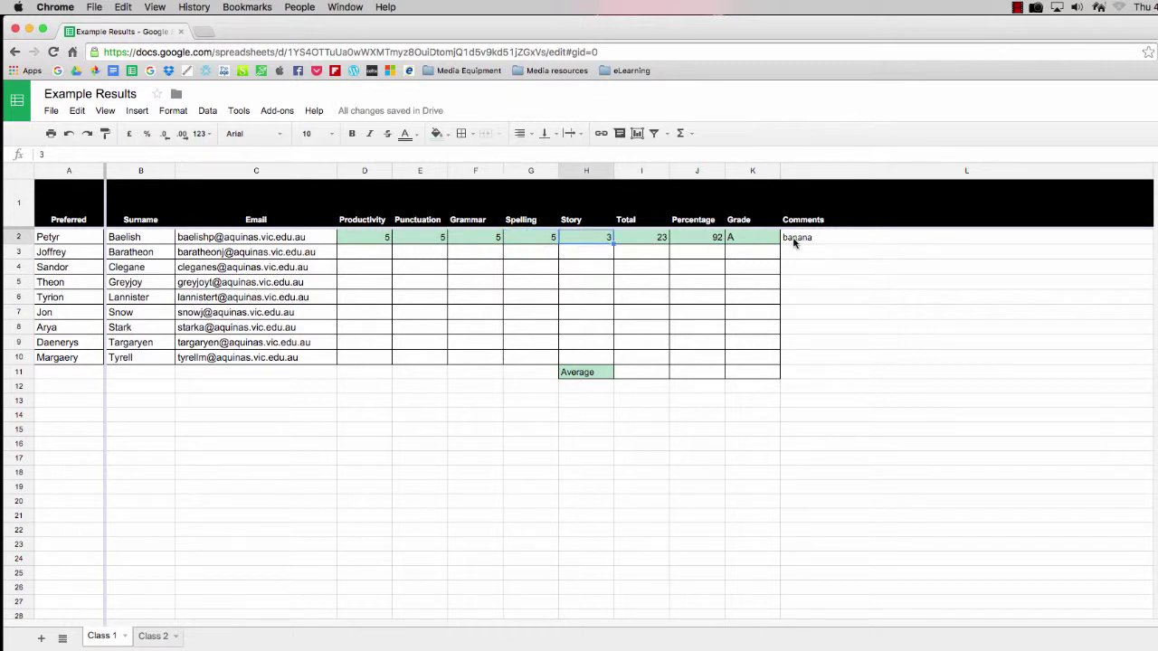
click(795, 240)
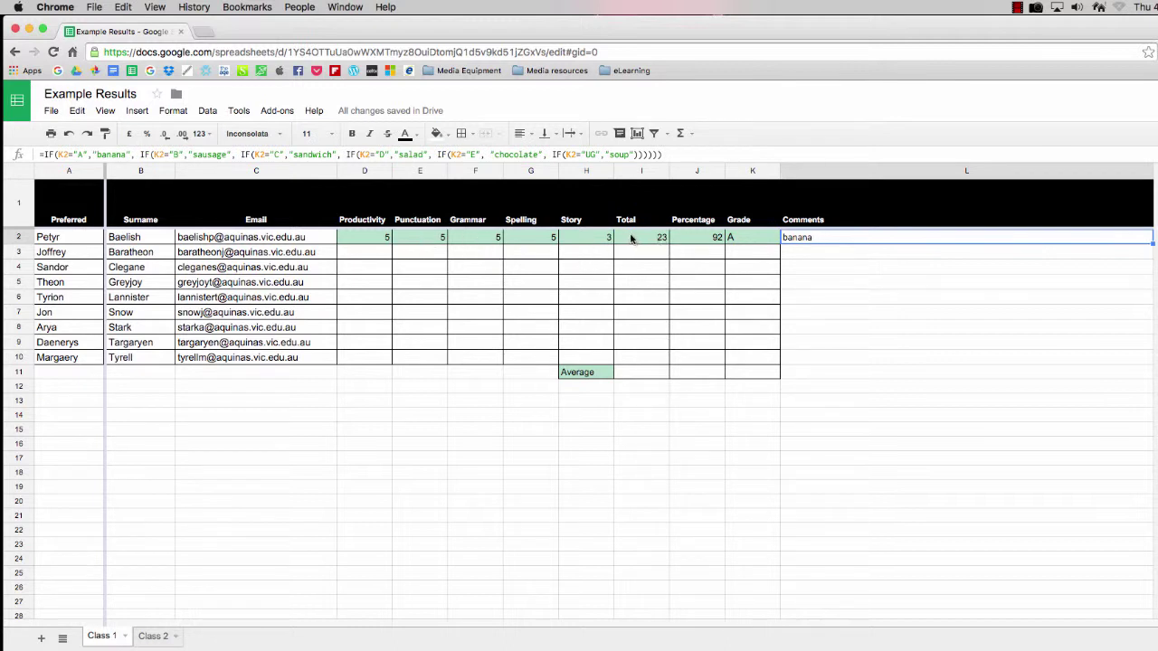
Copy row 2's Total-to-Comments formulas down through row 10.
drag(630, 237, 807, 237)
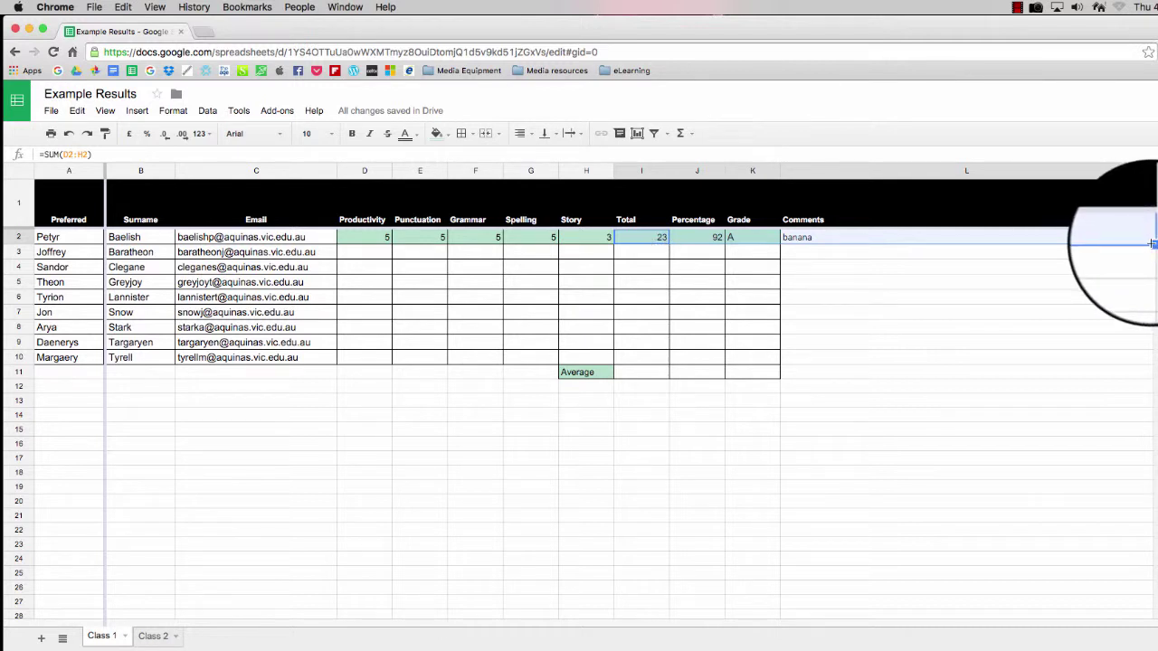
drag(1152, 244, 1152, 361)
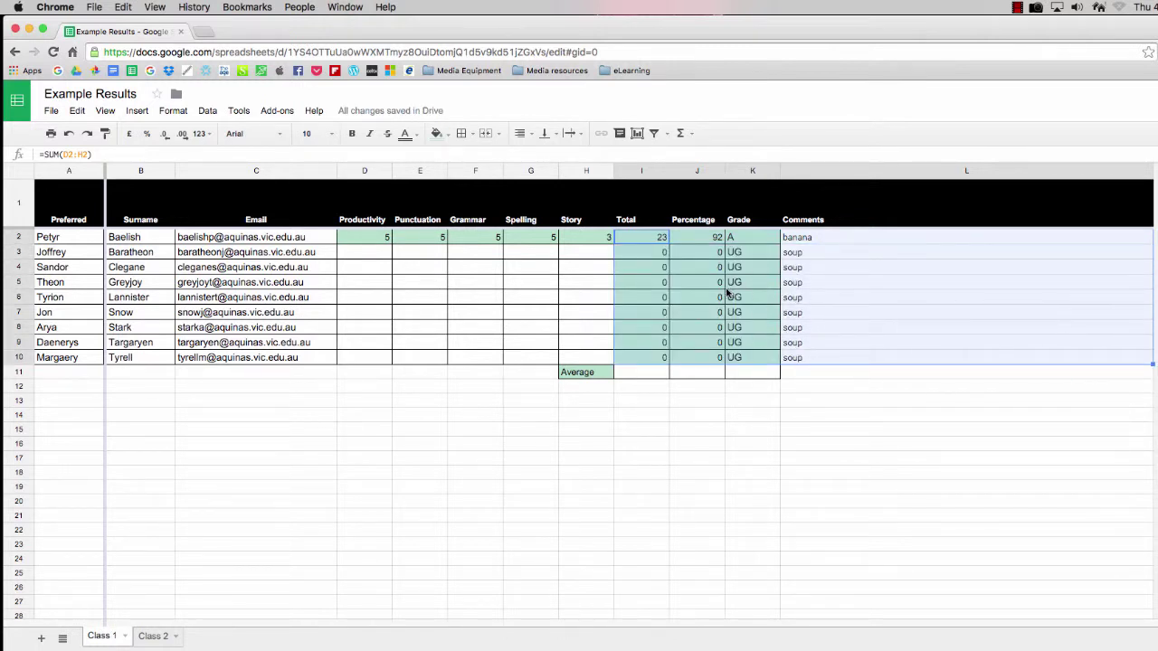
click(374, 270)
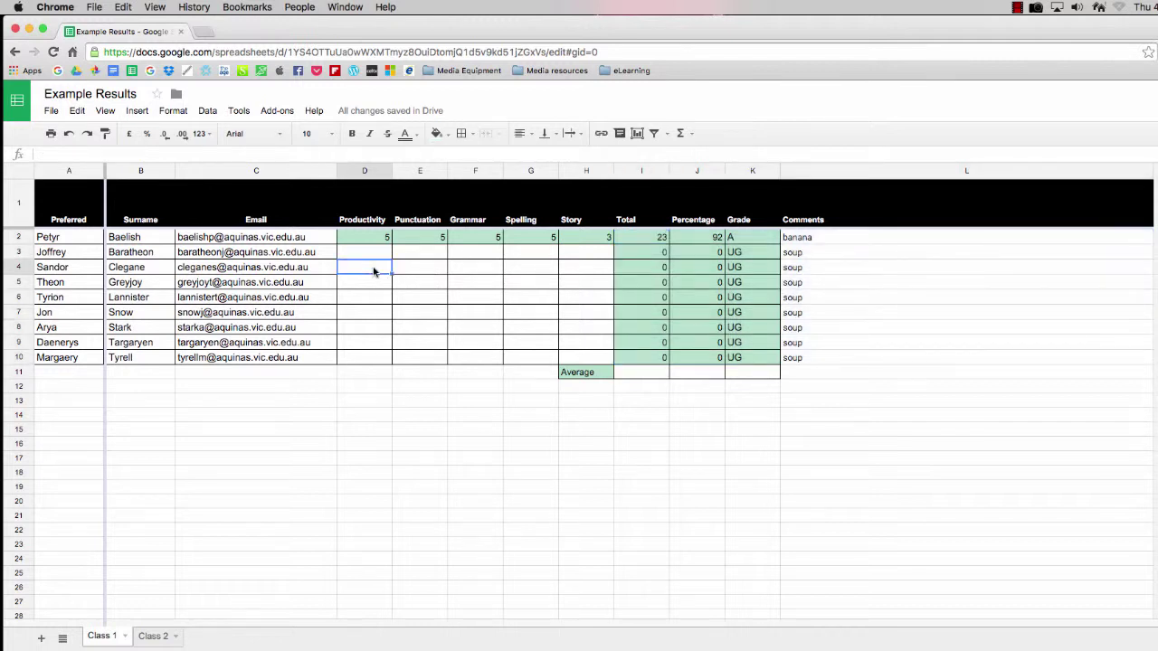
Enter row 4 marks 3, 5, 4, 3, 1, giving 16, 64%, C and sandwich.
text(3)
key(Tab)
text(5)
key(Tab)
text(4)
key(Tab)
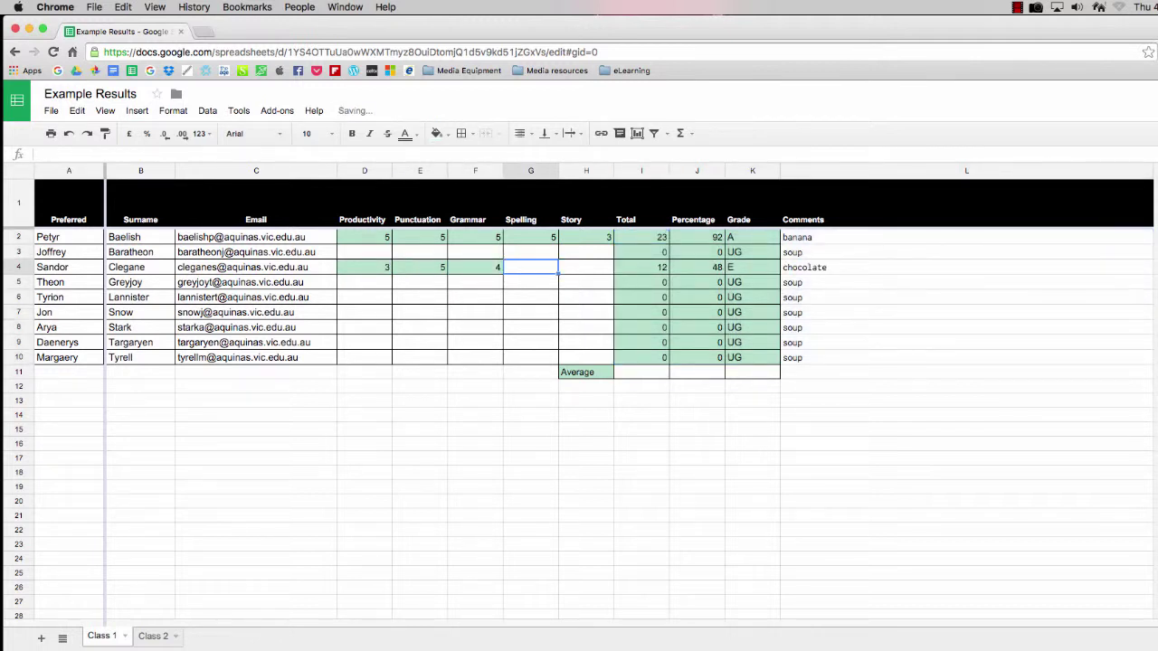
text(3)
key(Tab)
text(1)
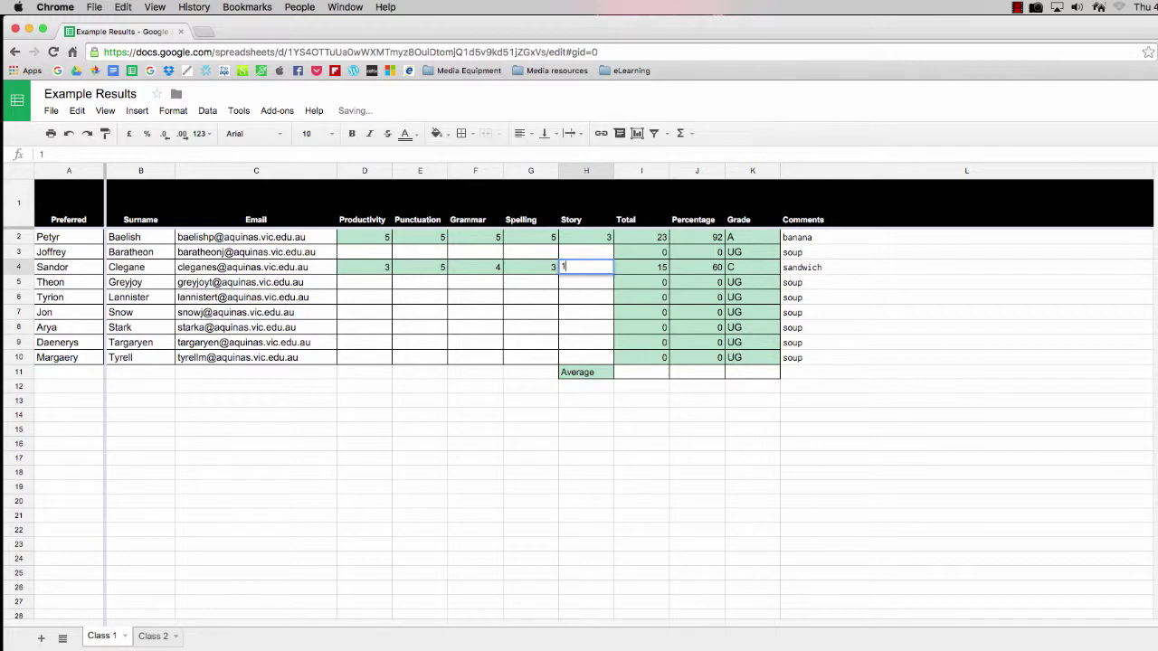
key(Tab)
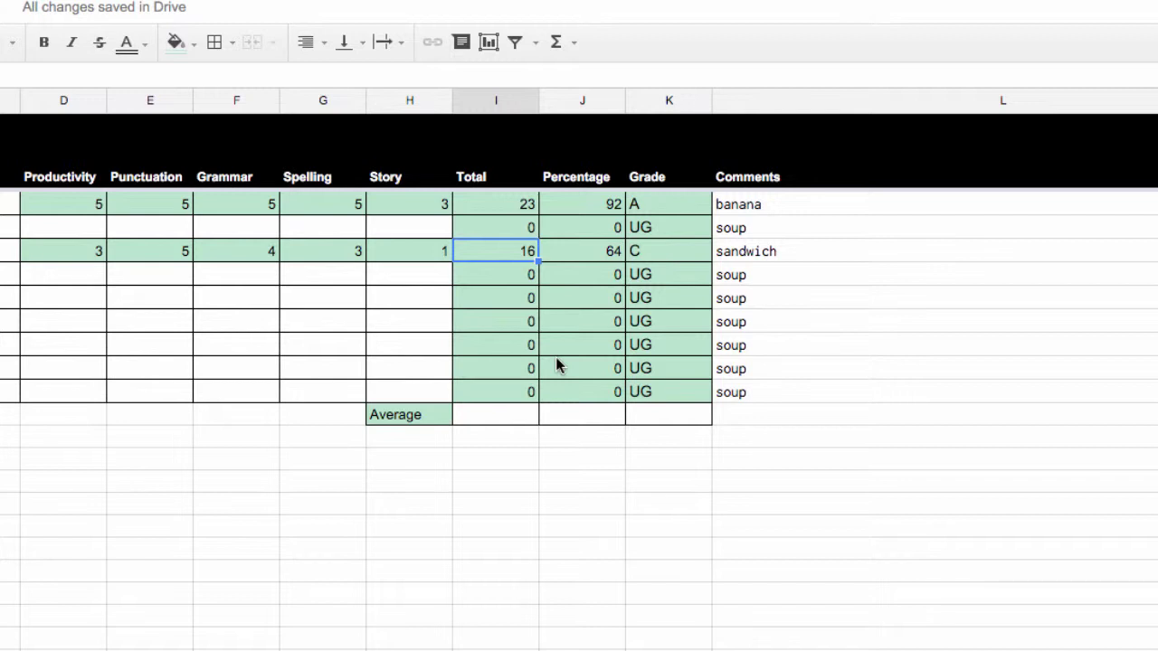
Average the Total column I2:I10 in the Average row's cell I11, showing 4.
click(503, 413)
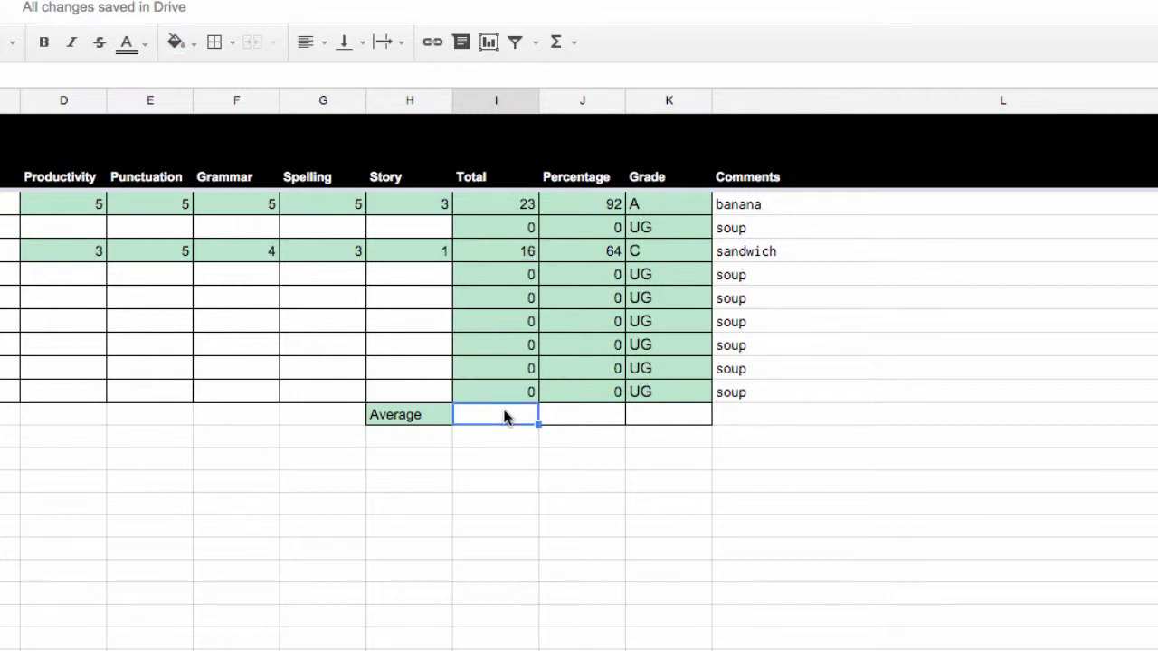
click(570, 46)
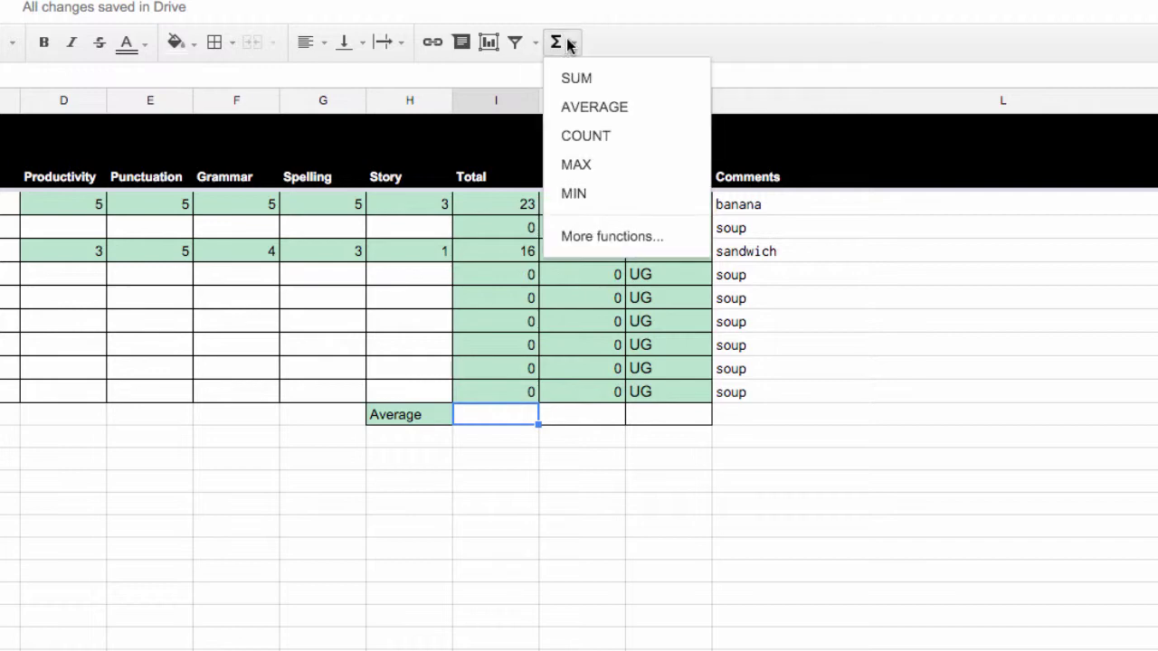
click(593, 108)
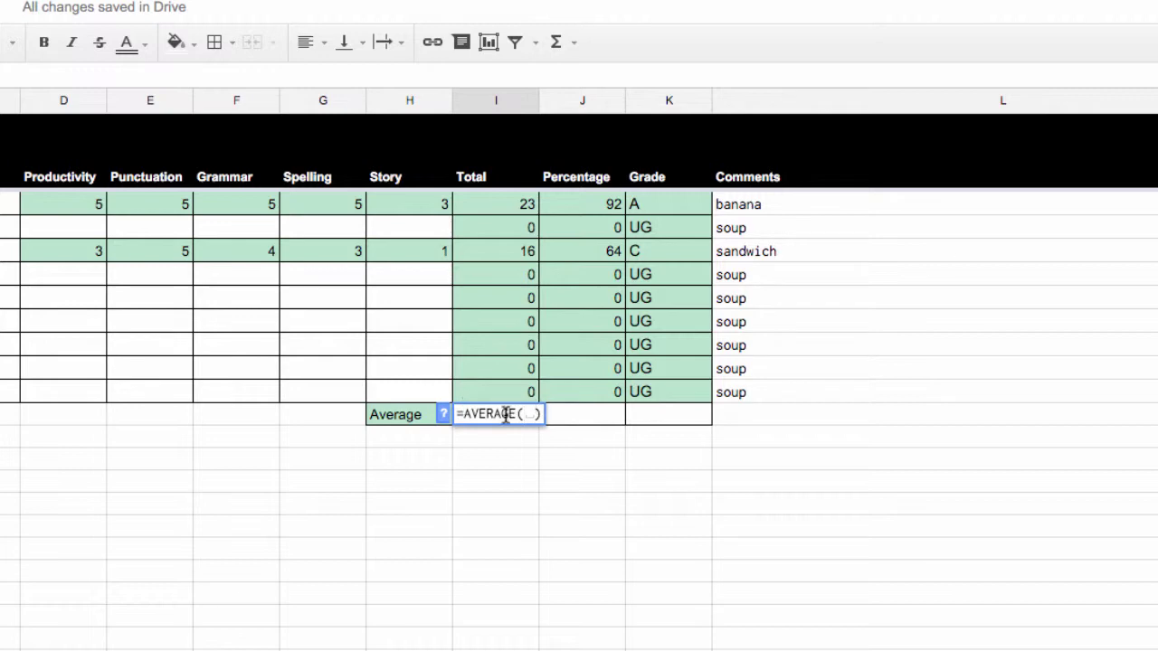
drag(493, 206, 508, 386)
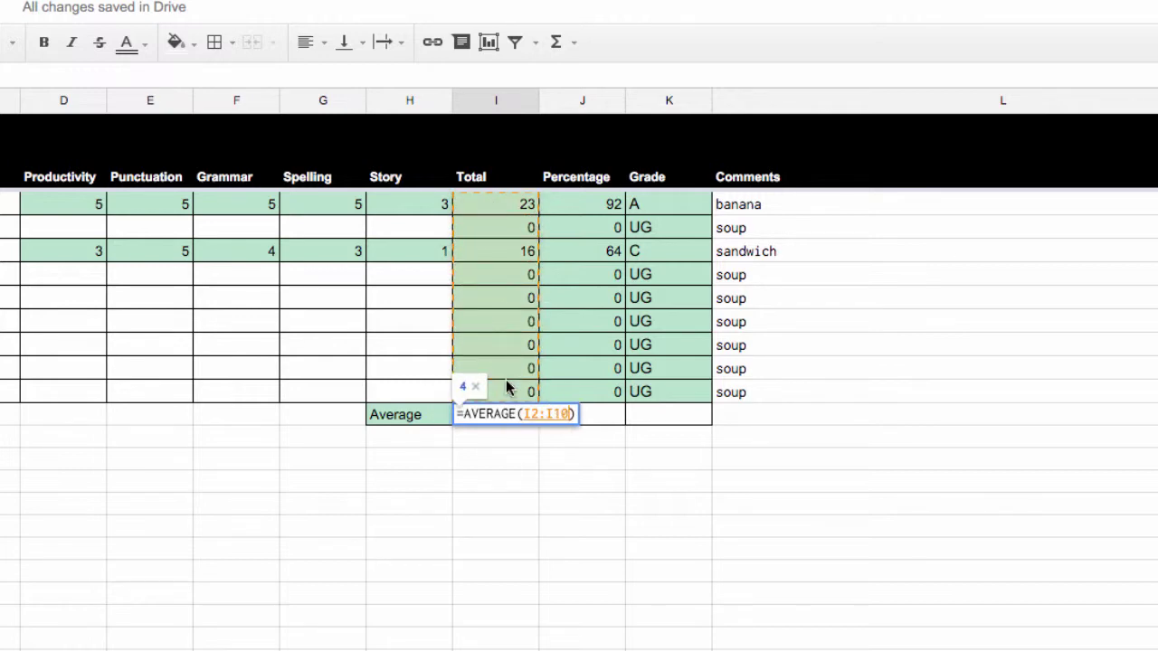
key(Return)
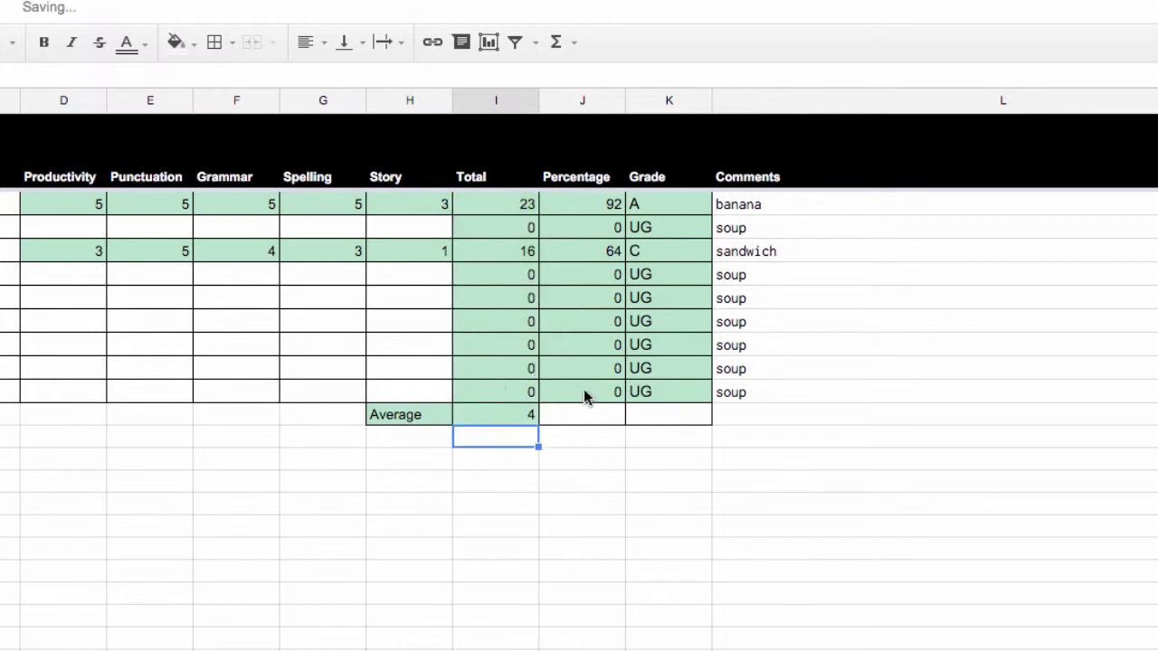
Copy row 10's Percentage and Grade formulas into the Average row.
drag(582, 394, 657, 393)
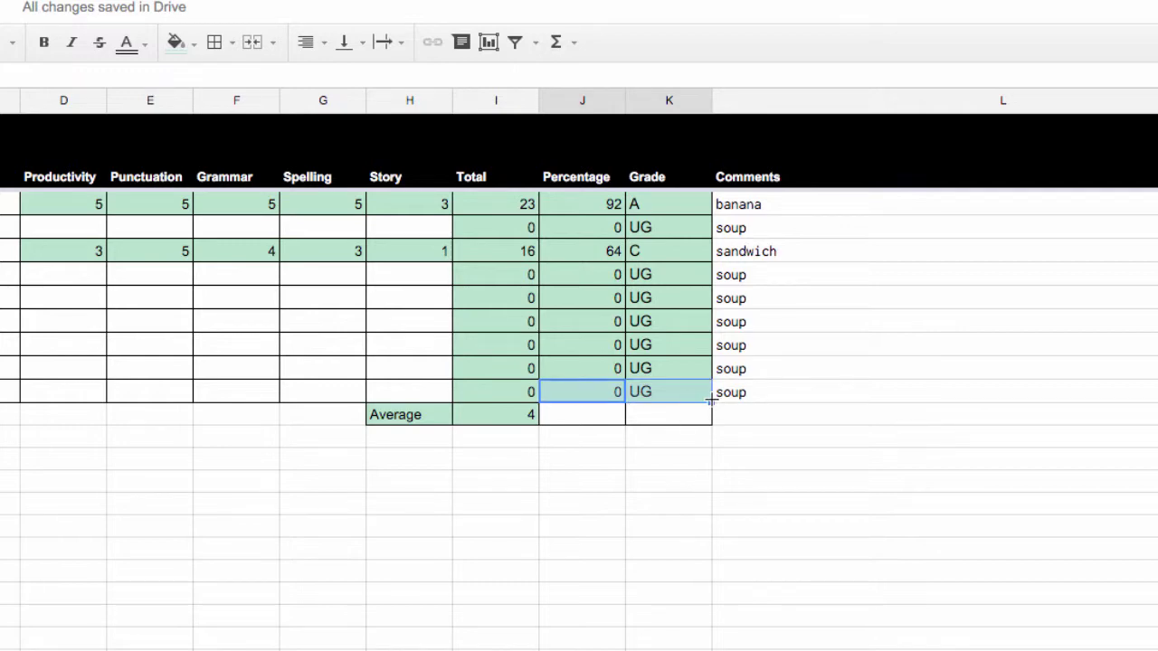
drag(710, 399, 711, 418)
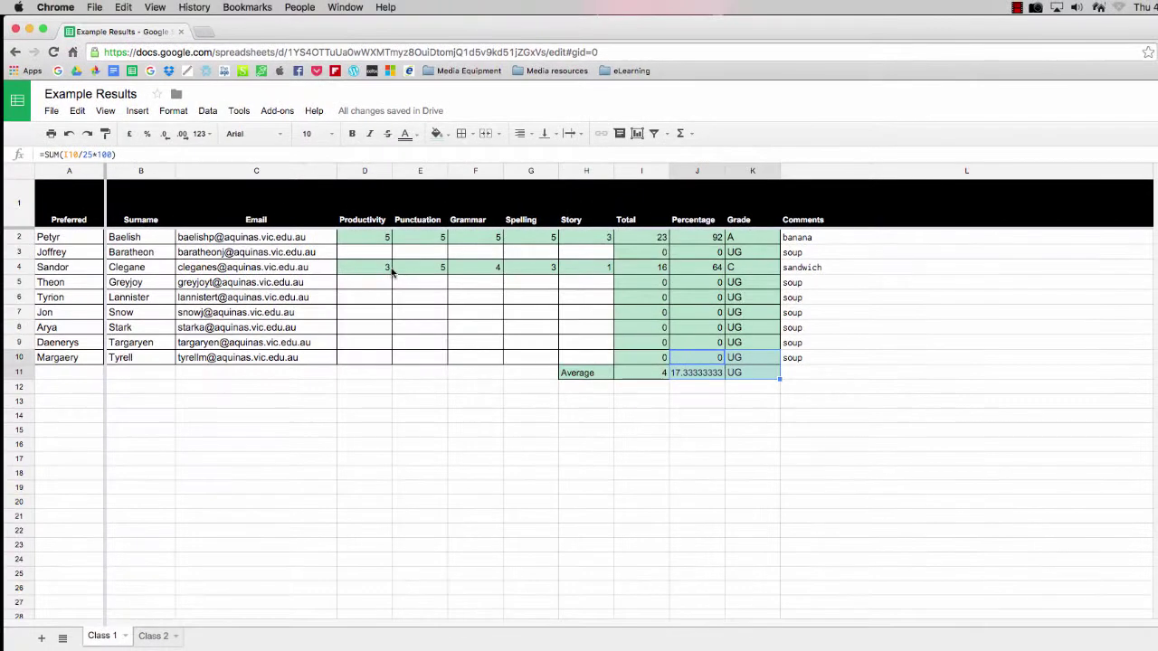
click(366, 258)
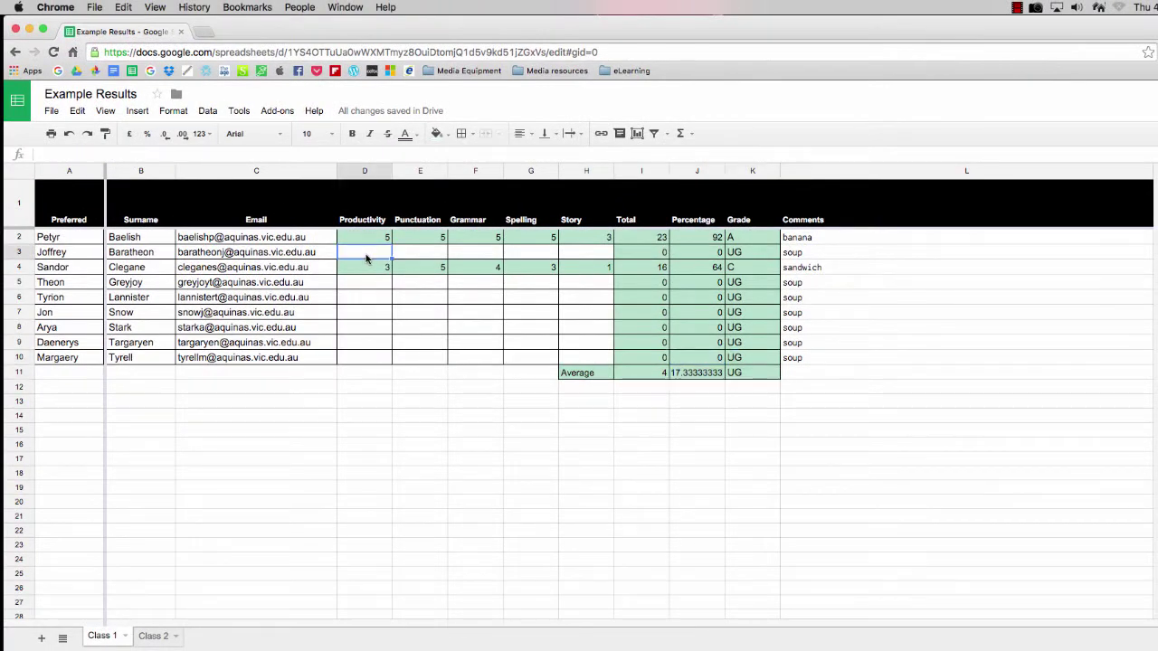
Enter row 3 marks 2, 4, 5, 5, giving 16, 64% and grade C.
text(2)
key(Tab)
text(4)
key(Tab)
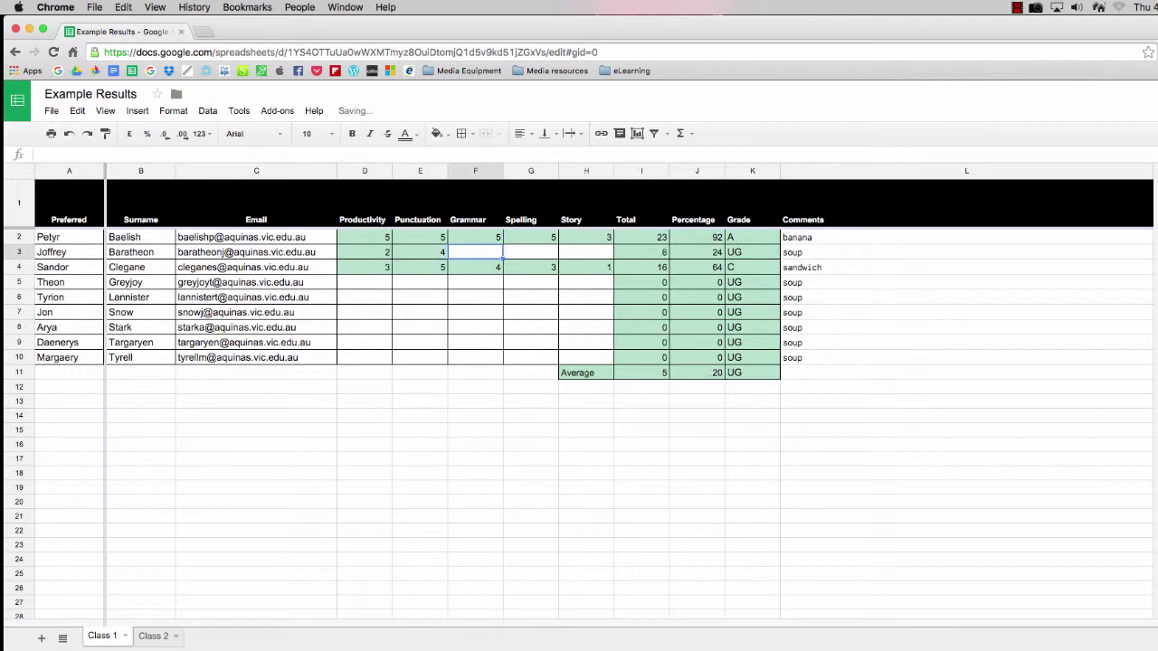
text(5)
key(Tab)
text(5)
key(Tab)
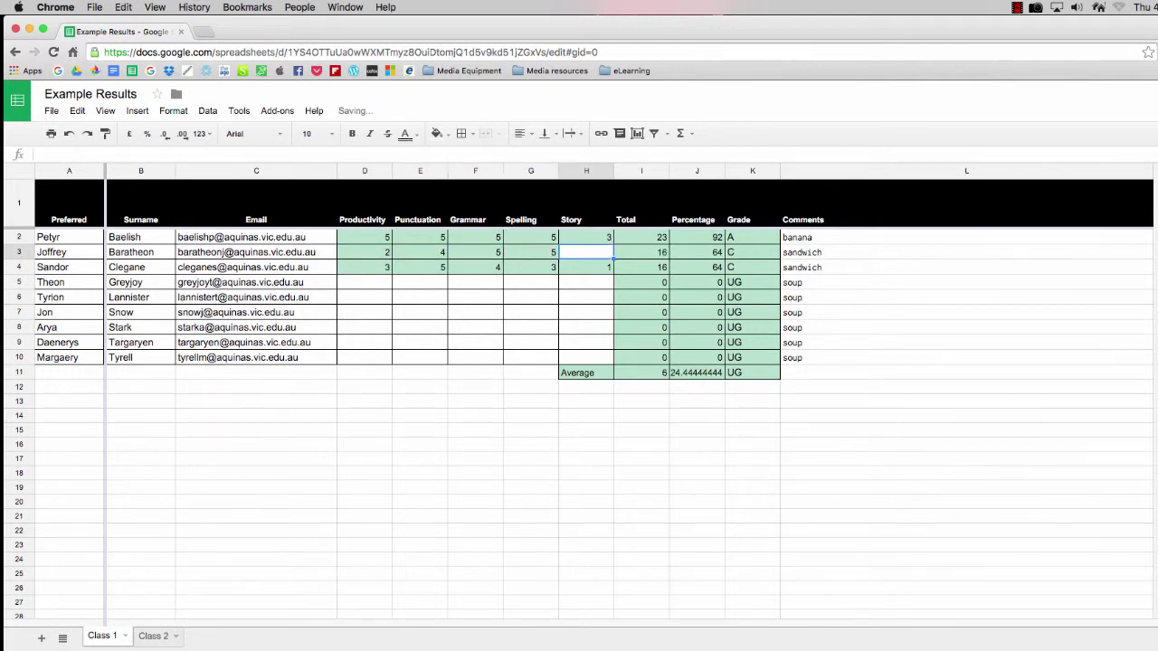